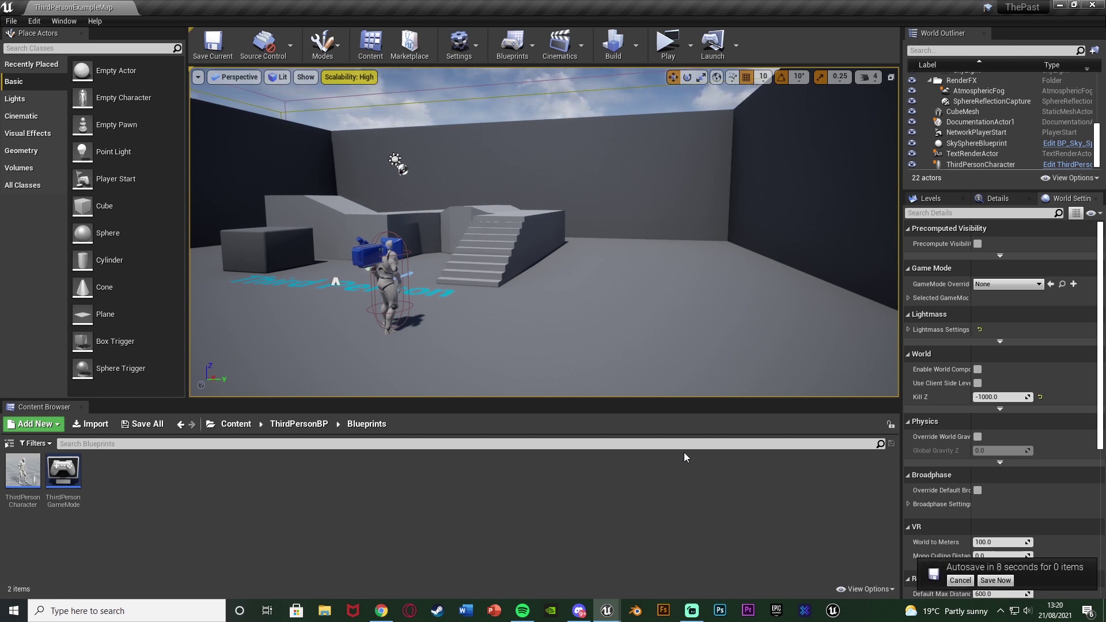
Step: Save the pending autosave immediately and test-play the level briefly, walking forward up the stairs
{"action": "left_click", "coordinate": [987, 581]}
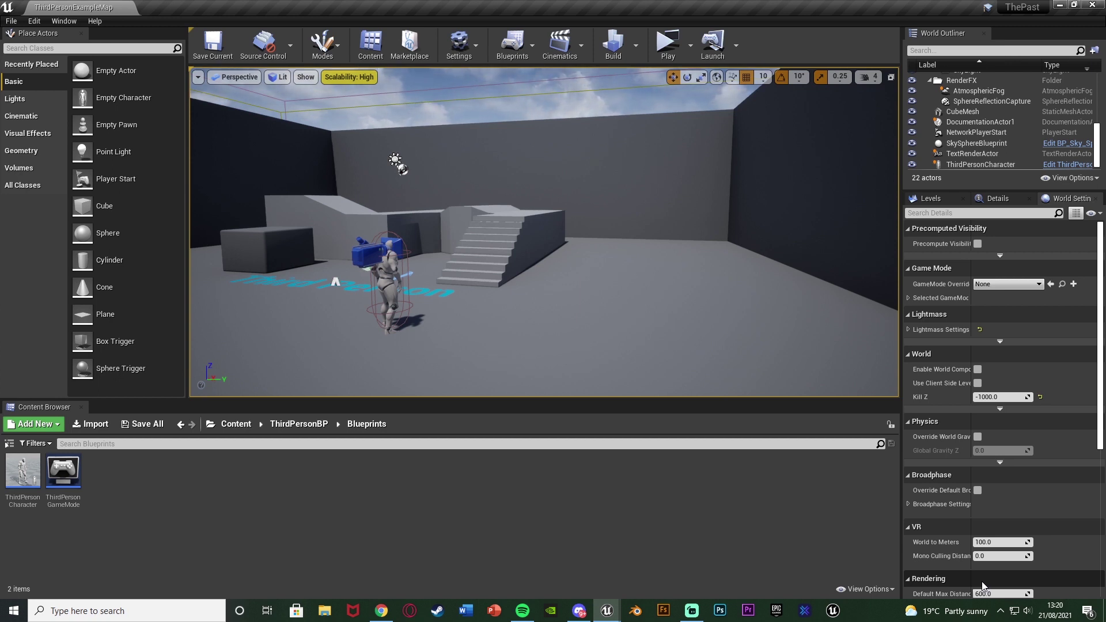
{"action": "left_click", "coordinate": [667, 43]}
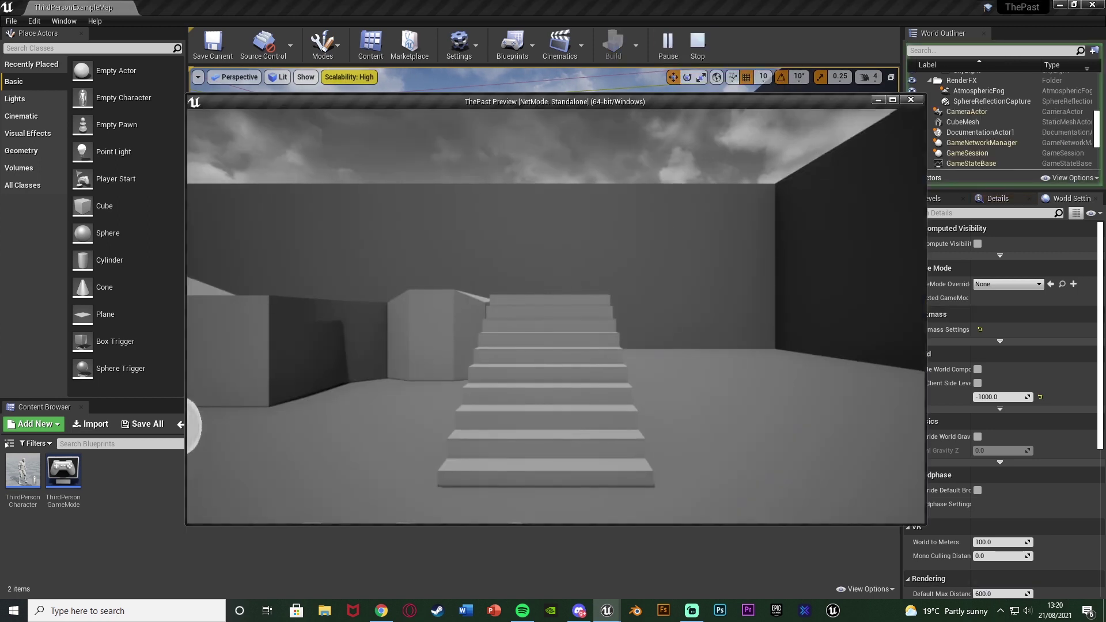
{"action": "key", "text": "w"}
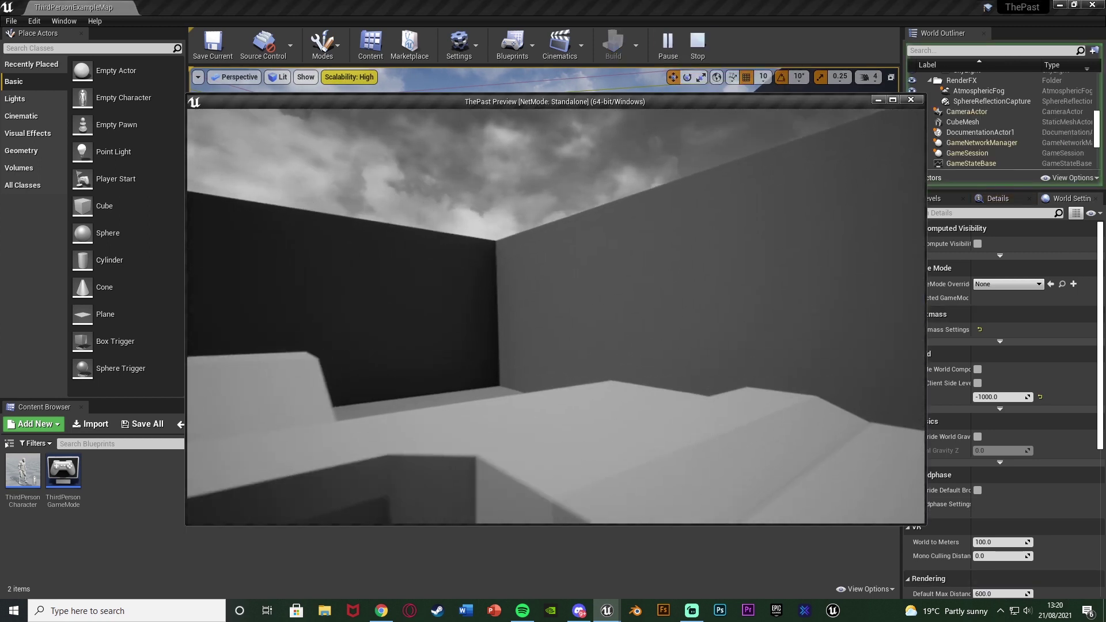
{"action": "key", "text": "Escape"}
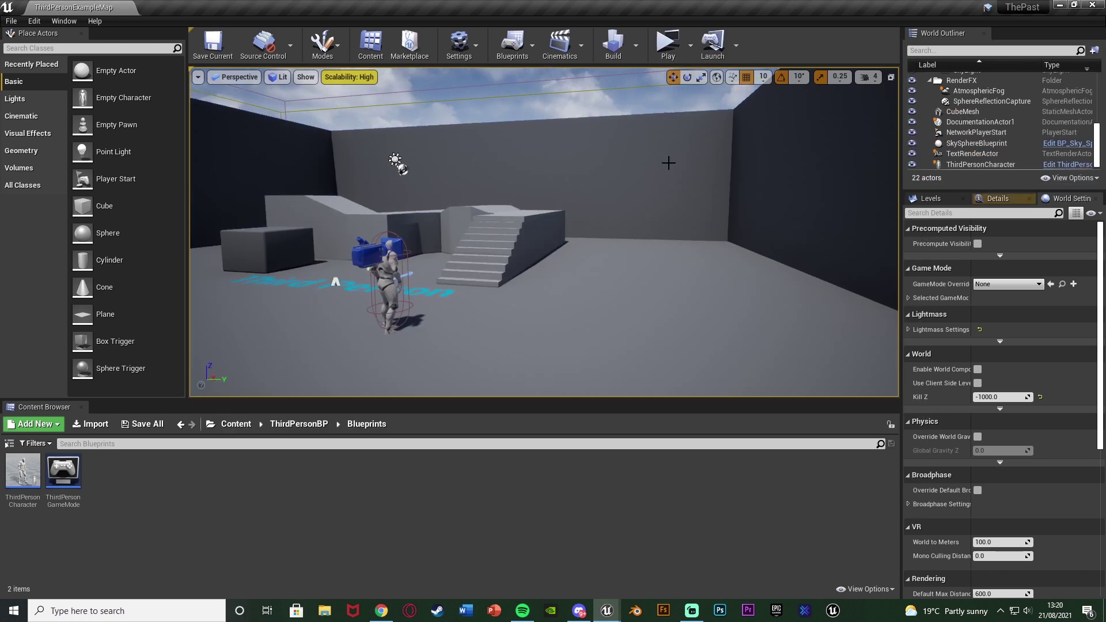
Step: Play the level again and walk around the stairs, platforms and floor to examine the black-and-white camera view
{"action": "left_click", "coordinate": [668, 44]}
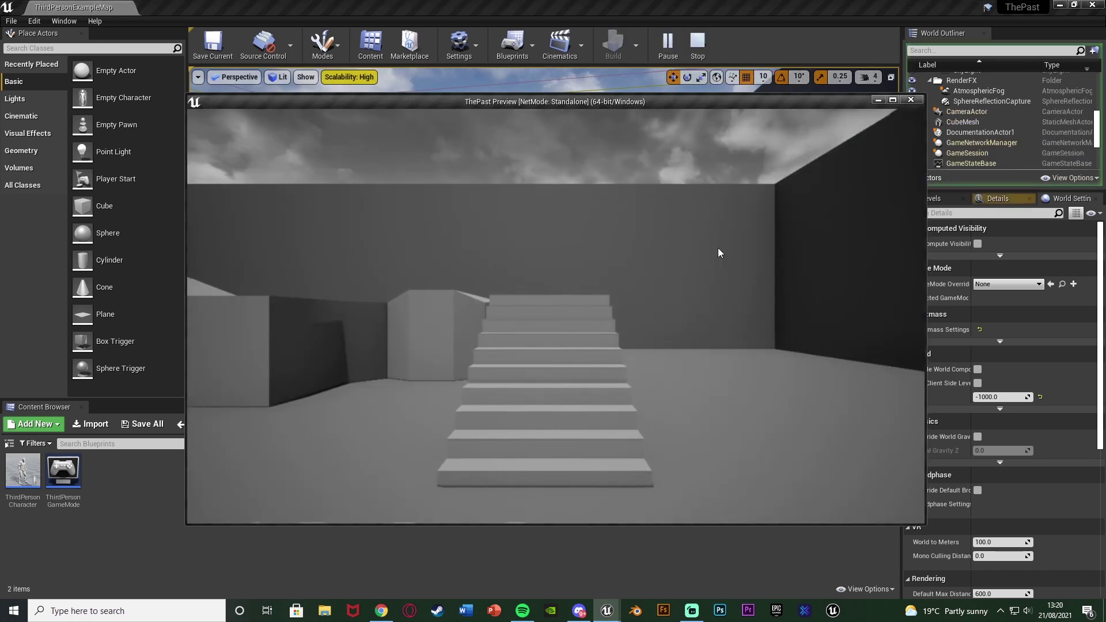
{"action": "key", "text": "w"}
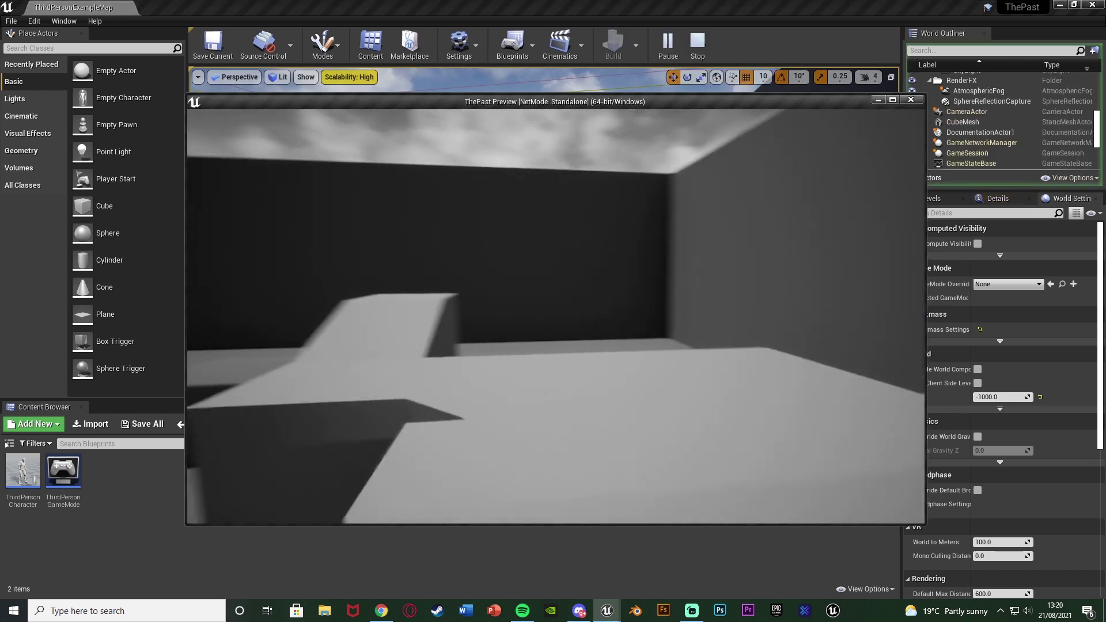
{"action": "key", "text": "w"}
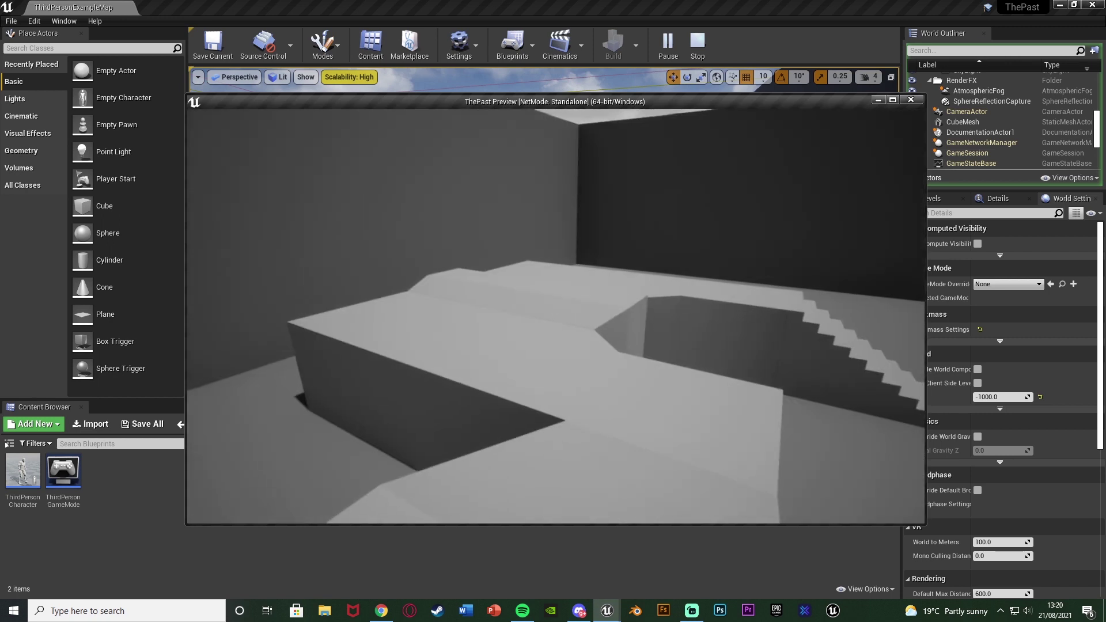
{"action": "key", "text": "w"}
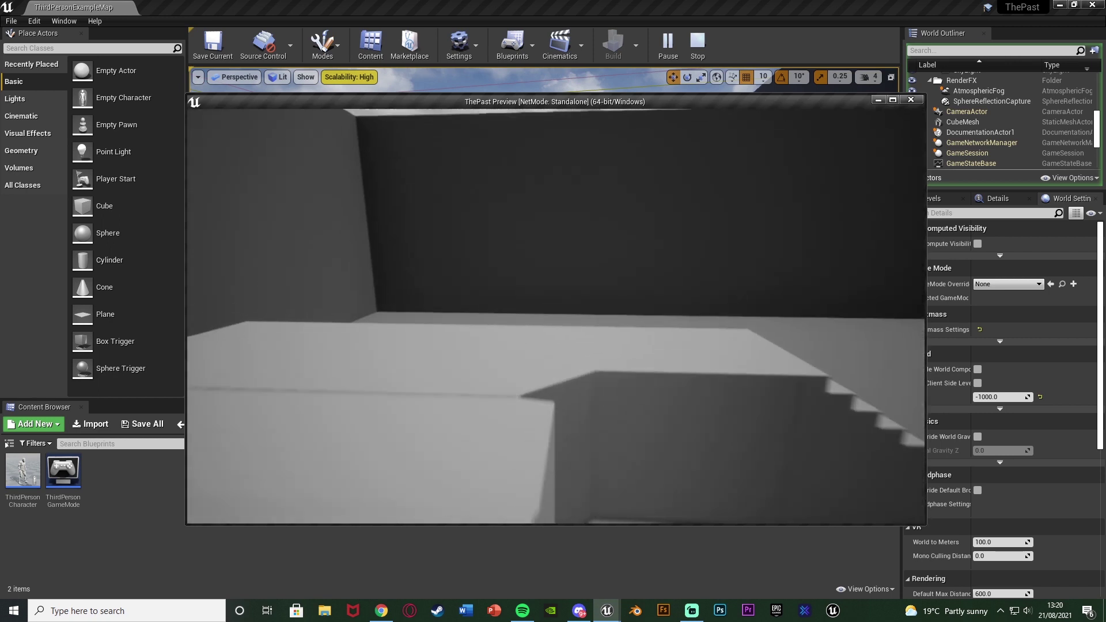
{"action": "key", "text": "w"}
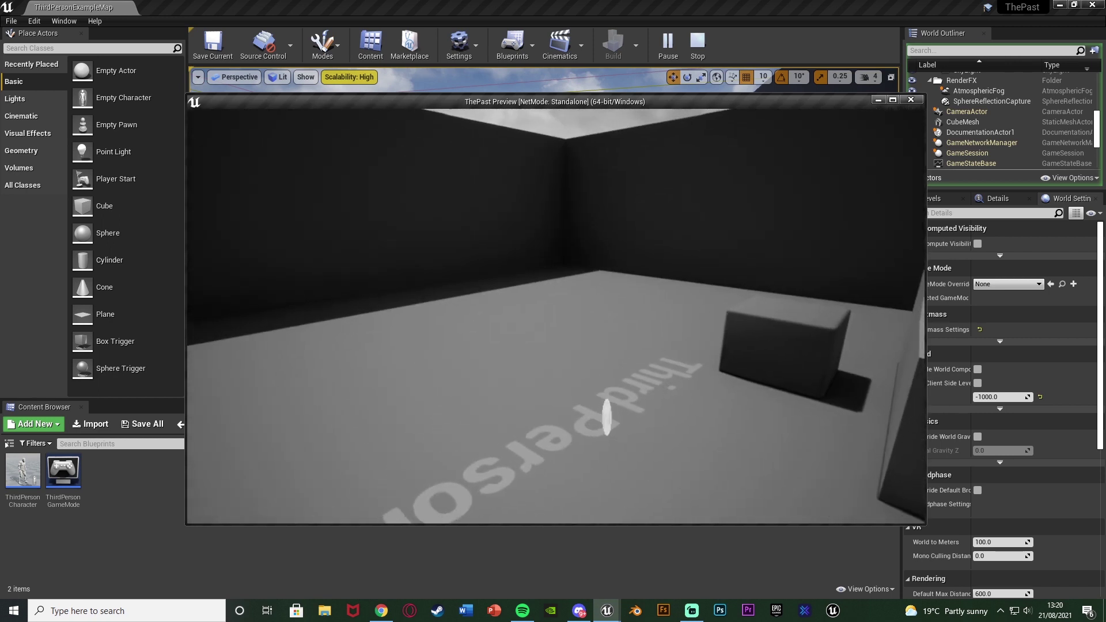
{"action": "key", "text": "a"}
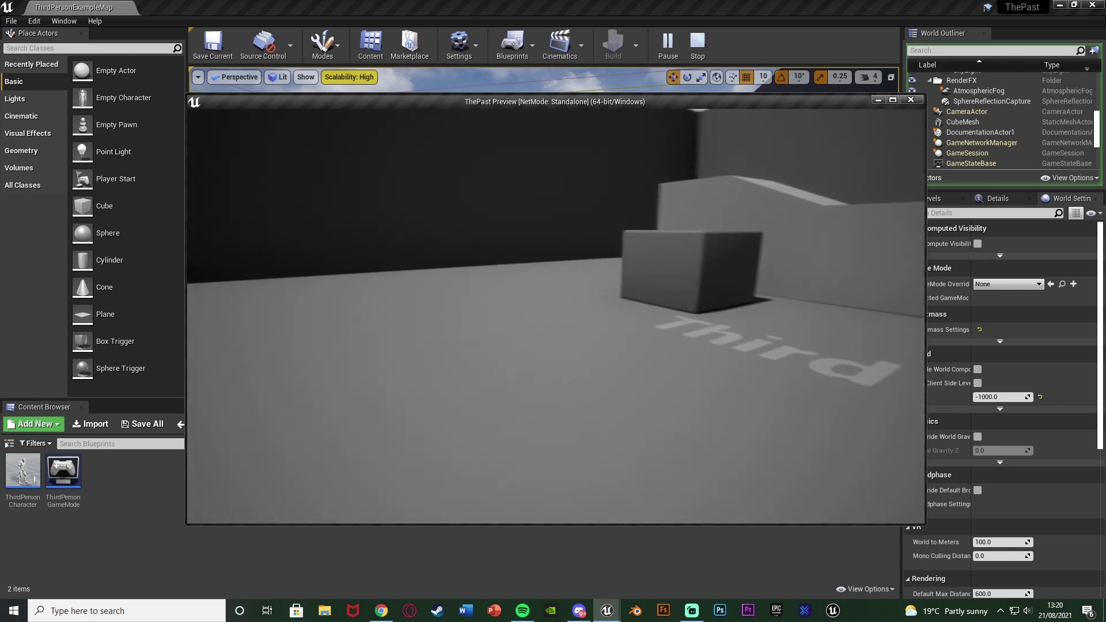
{"action": "key", "text": "a"}
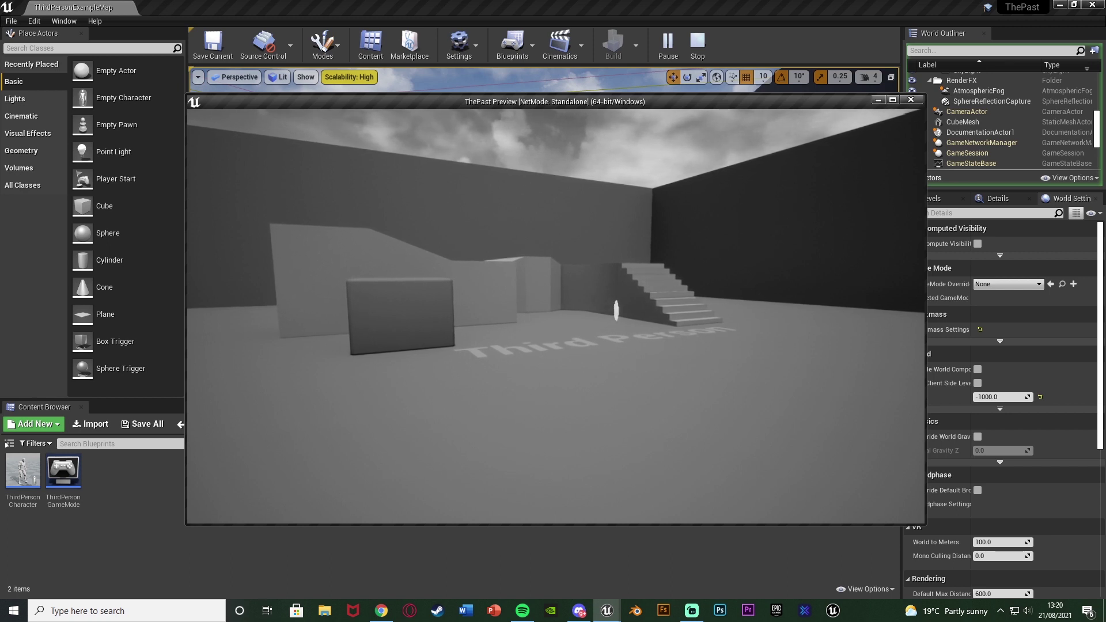
{"action": "key", "text": "w"}
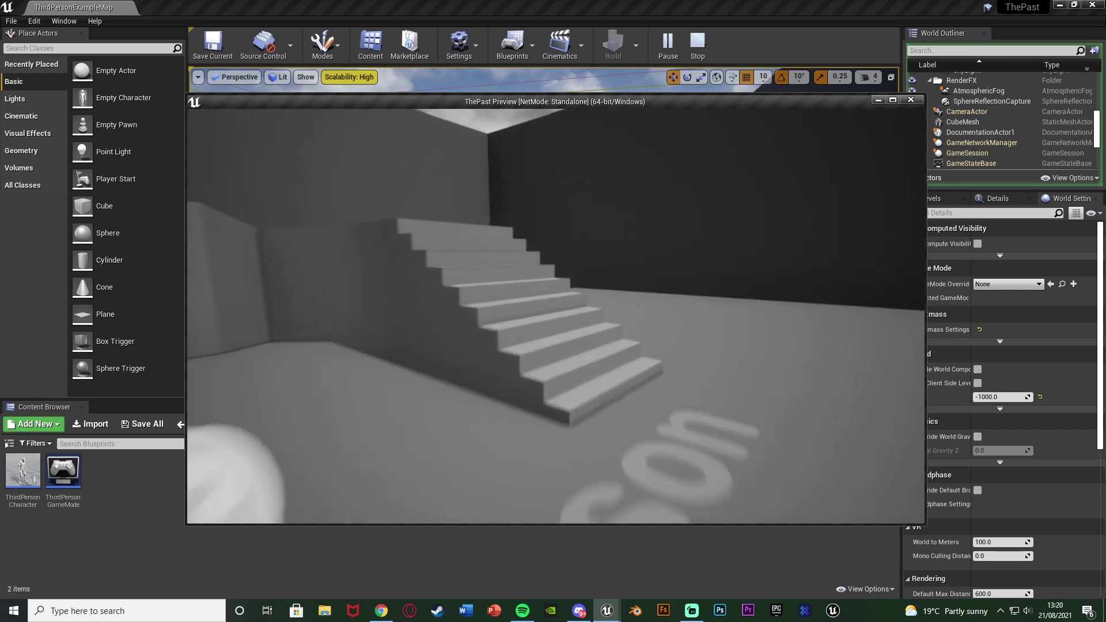
{"action": "key", "text": "w"}
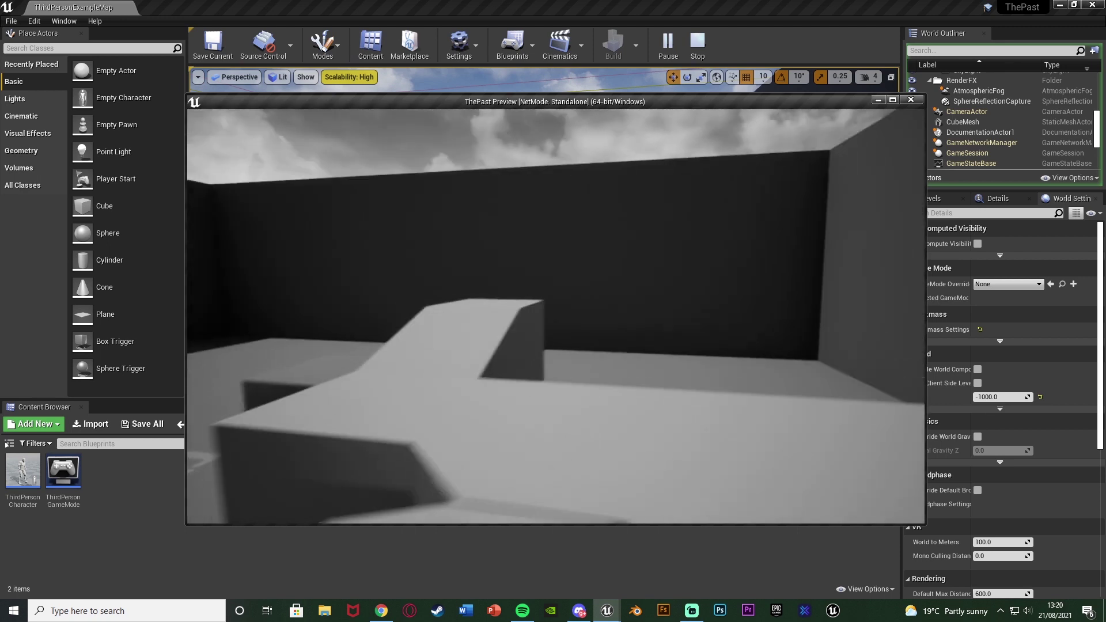
{"action": "key", "text": "Escape"}
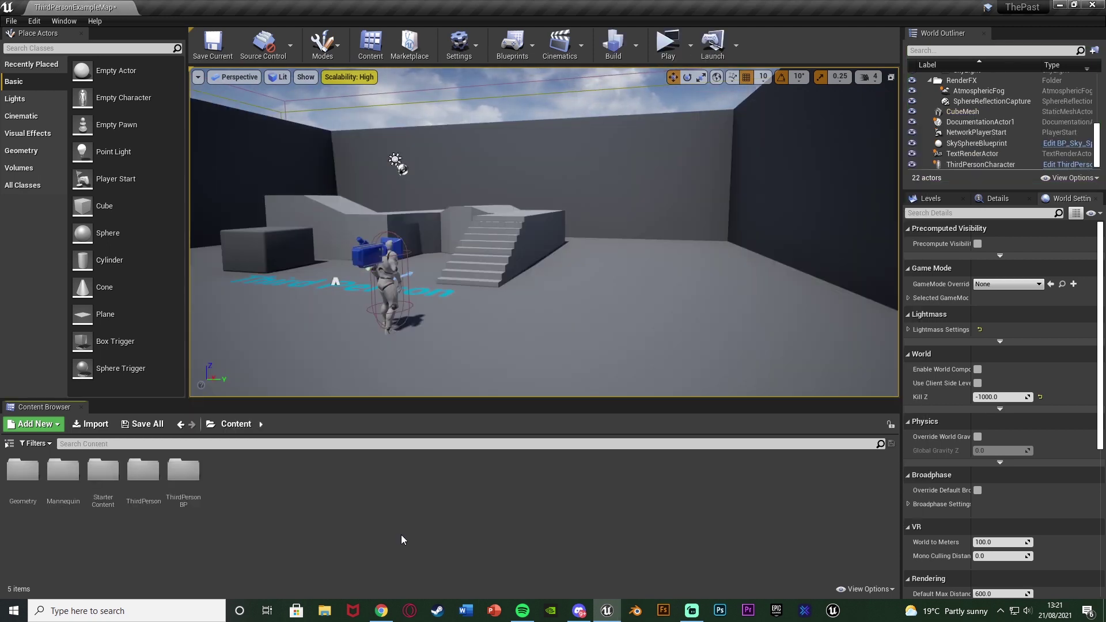
Step: Open the ThirdPersonCharacter blueprint from ThirdPersonBP/Blueprints, show its 3D view and select the FollowCamera component
{"action": "double_click", "coordinate": [183, 473]}
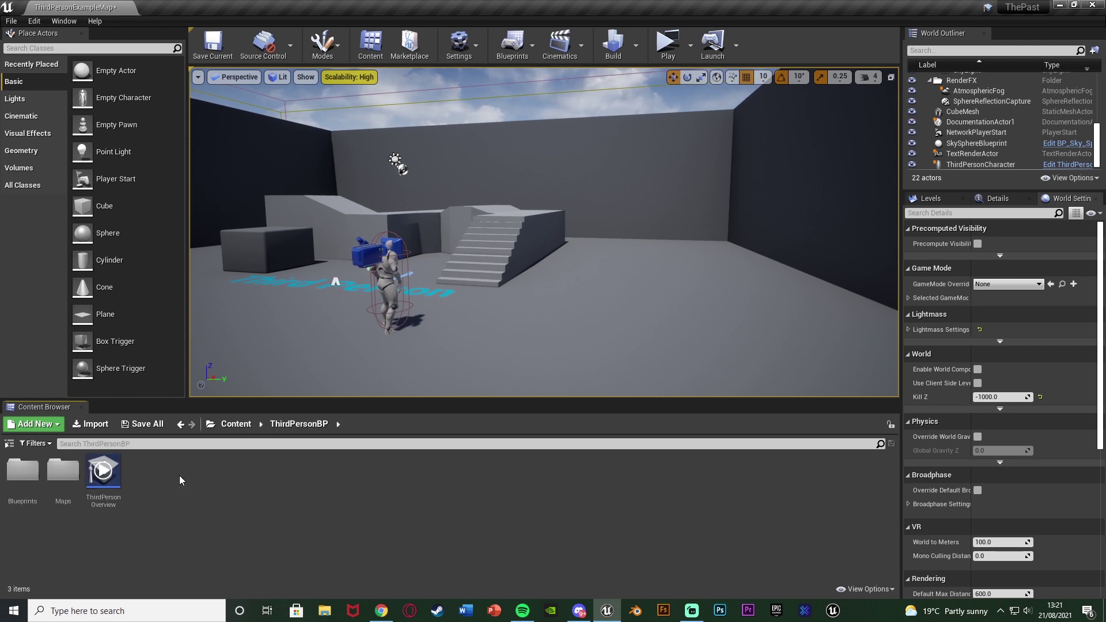
{"action": "double_click", "coordinate": [23, 472]}
{"action": "double_click", "coordinate": [23, 472]}
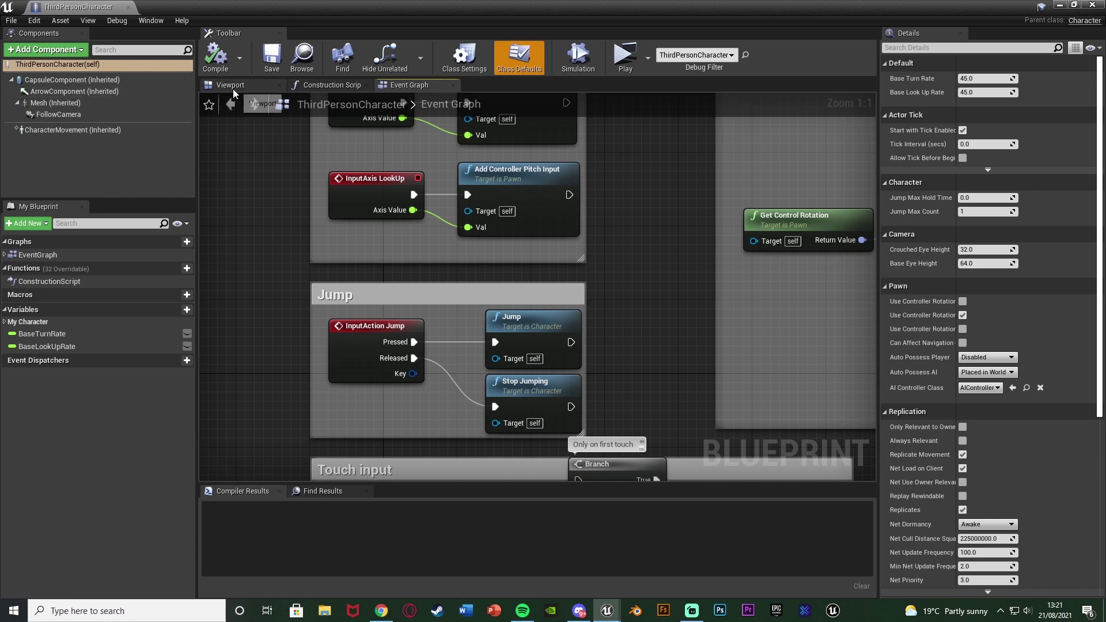
{"action": "left_click", "coordinate": [232, 89]}
{"action": "left_click", "coordinate": [61, 114]}
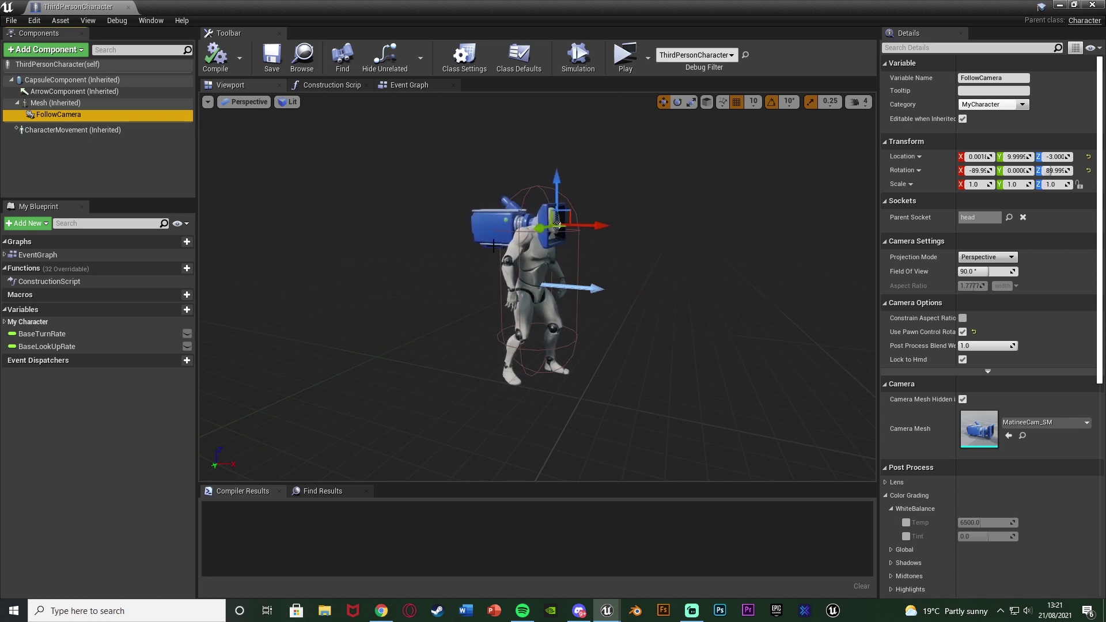
Step: Filter the FollowCamera details by "post pro" and expand the Global settings under Color Grading
{"action": "left_click", "coordinate": [1007, 48]}
{"action": "type", "text": "post pro"}
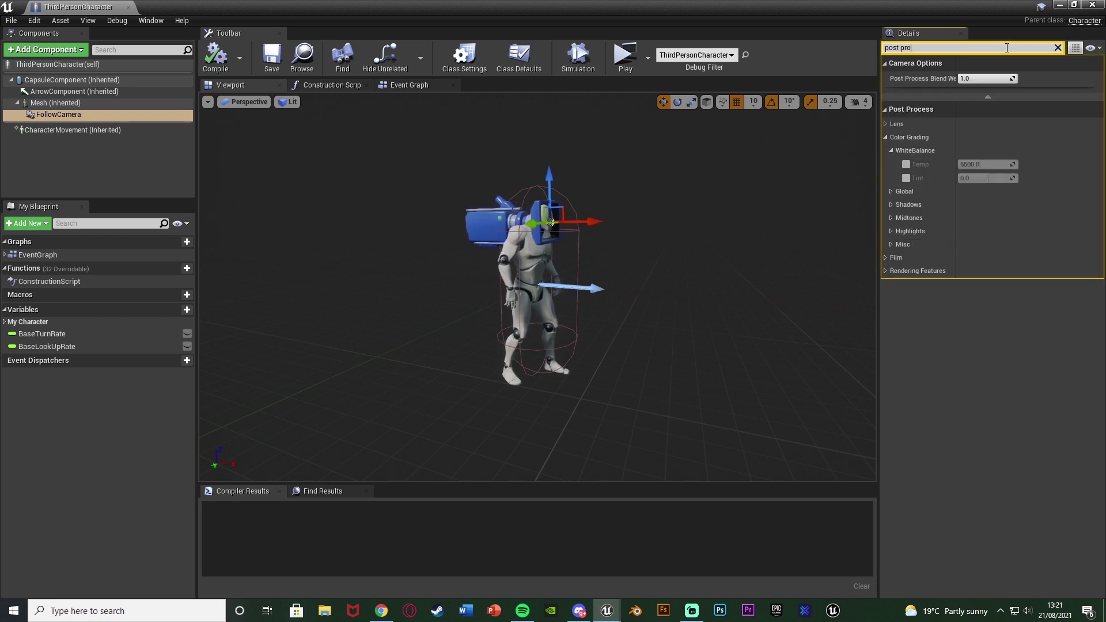
{"action": "left_click", "coordinate": [886, 137]}
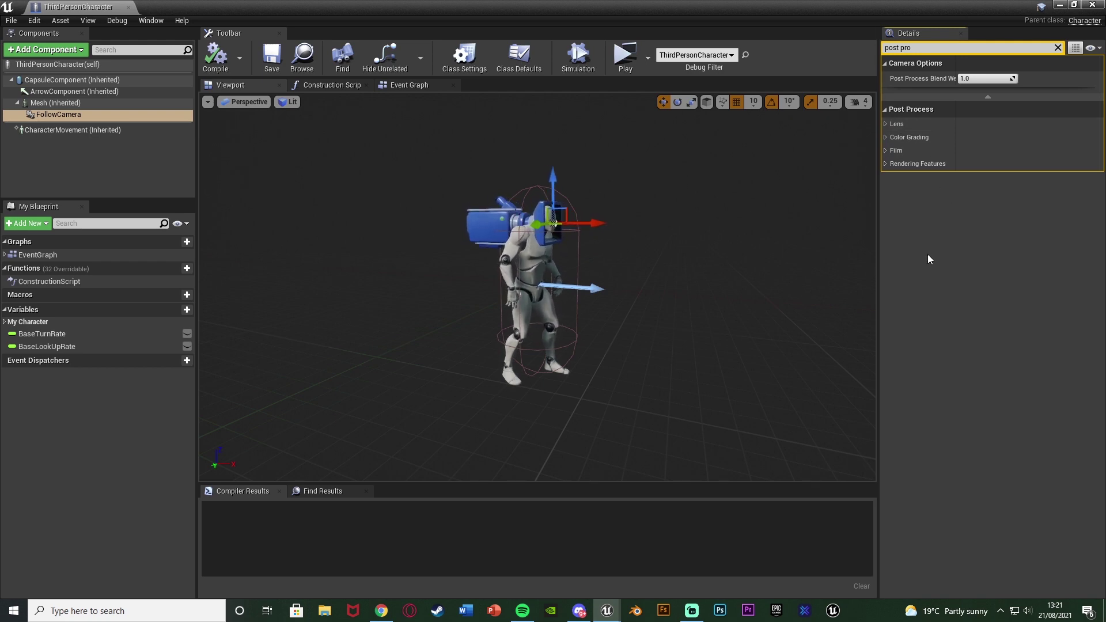
{"action": "left_click", "coordinate": [886, 138]}
{"action": "left_click", "coordinate": [891, 151]}
{"action": "left_click", "coordinate": [891, 151]}
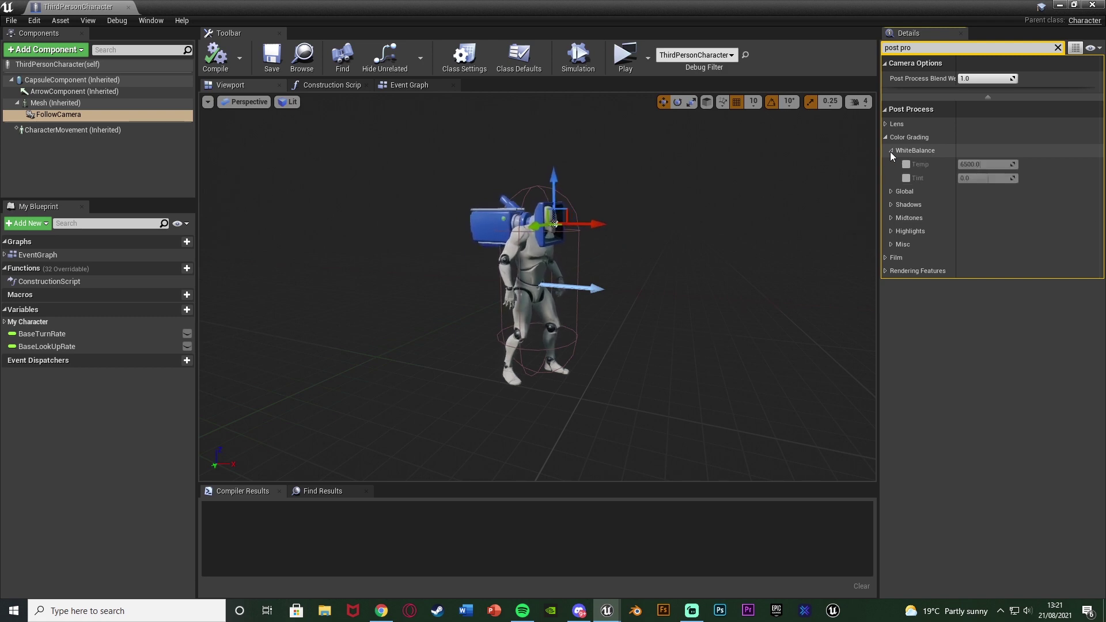
{"action": "left_click", "coordinate": [892, 192]}
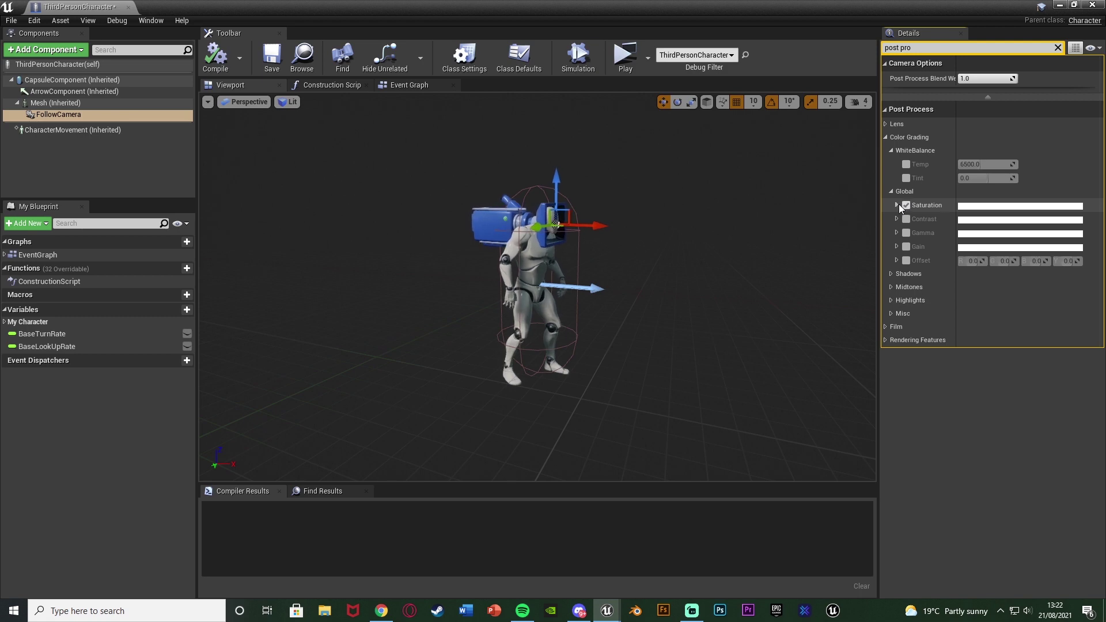
Step: Enable the camera's global Saturation override, set it to 0.0, and compile and save the blueprint
{"action": "left_click", "coordinate": [896, 205]}
{"action": "left_click", "coordinate": [926, 291]}
{"action": "key", "text": "Return"}
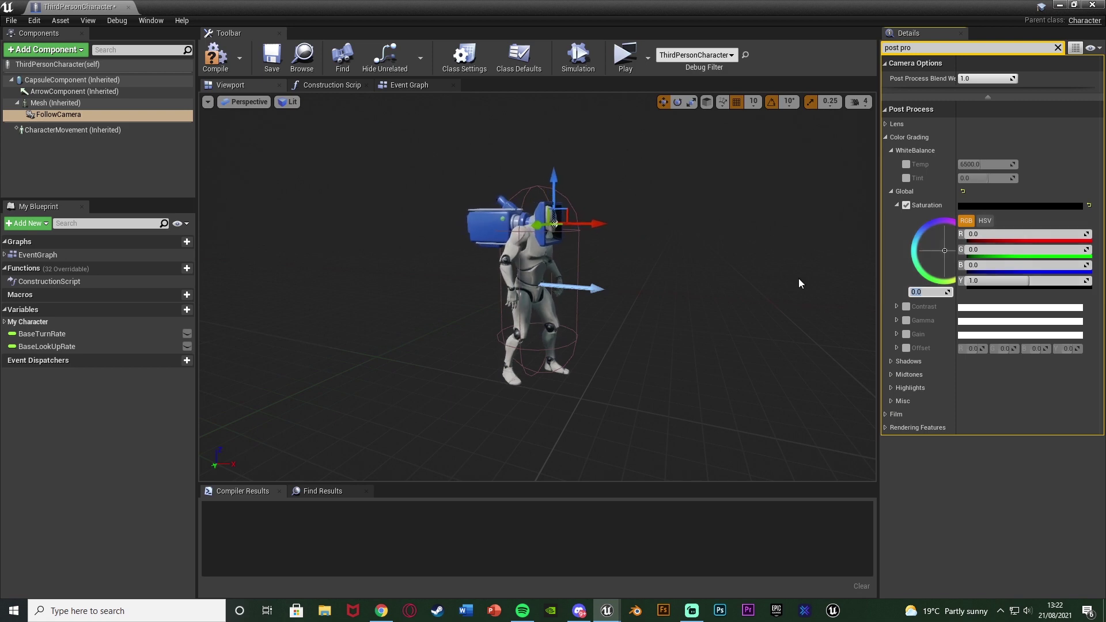
{"action": "left_click", "coordinate": [215, 58]}
{"action": "left_click", "coordinate": [272, 57]}
Step: Play the game from the blueprint editor and walk up the stairs to check the desaturated view
{"action": "left_click", "coordinate": [625, 56]}
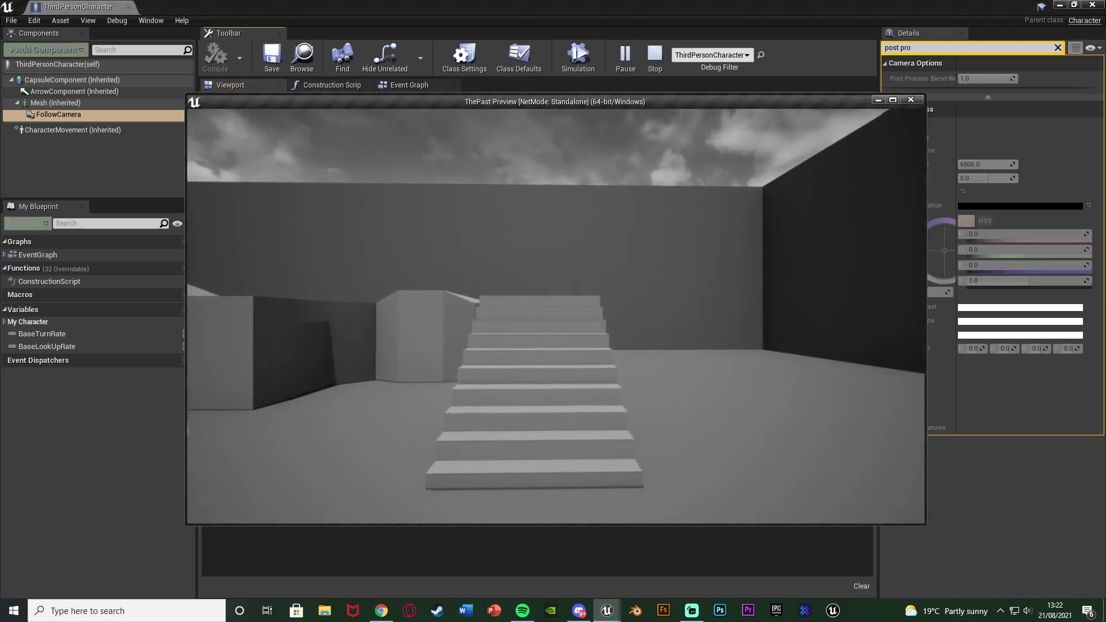
{"action": "key", "text": "w"}
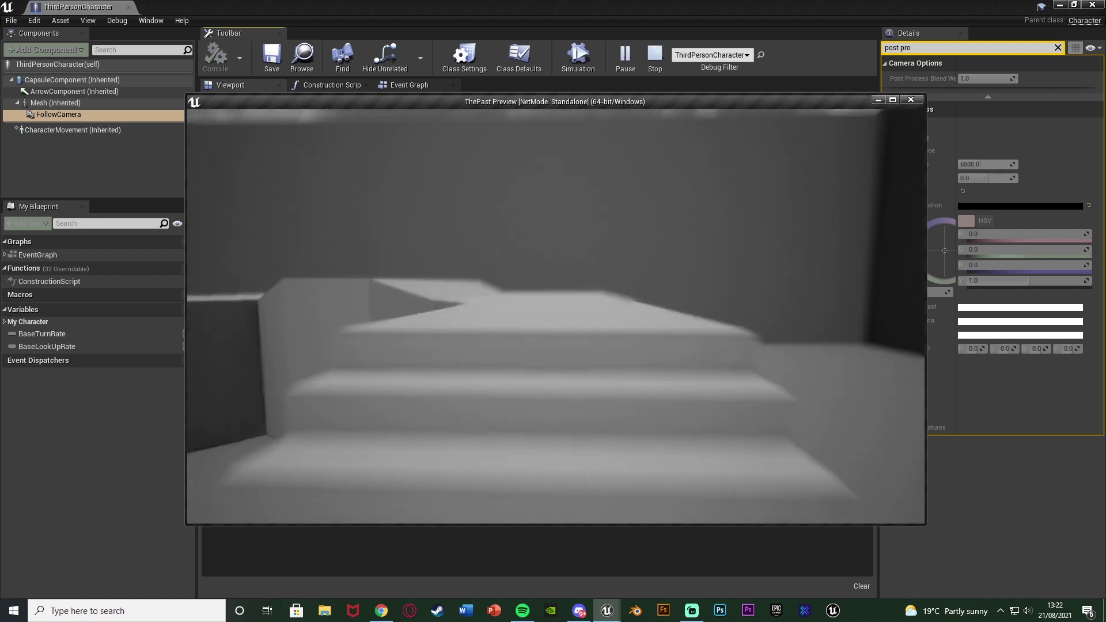
{"action": "key", "text": "Escape"}
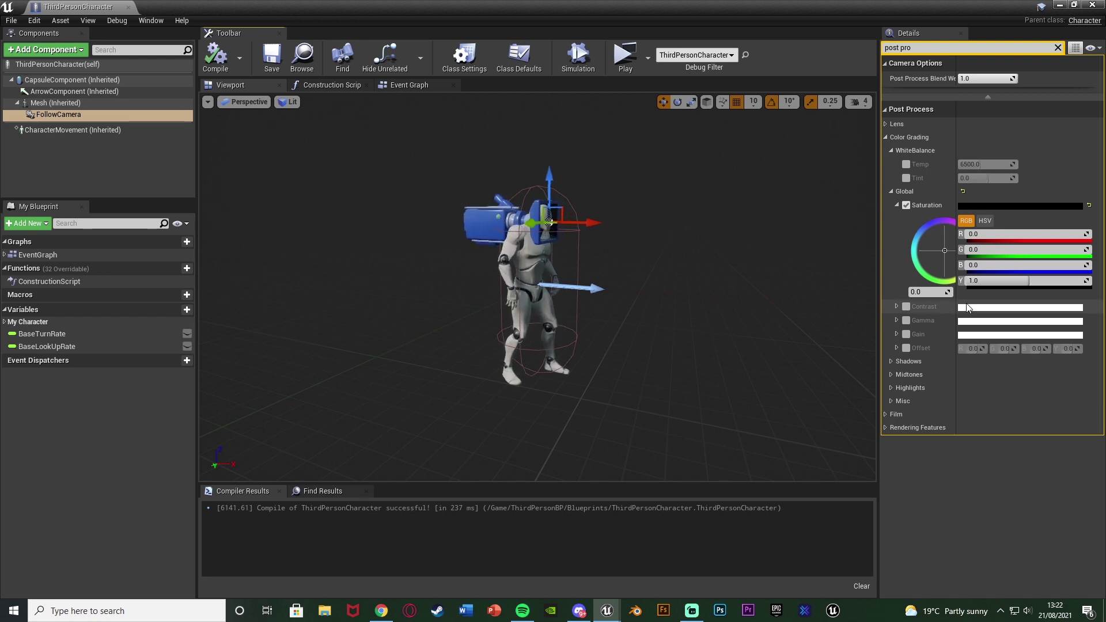
Step: Enable the Temp and Tint overrides under WhiteBalance and run the game briefly
{"action": "left_click", "coordinate": [906, 165]}
{"action": "left_click", "coordinate": [906, 165]}
{"action": "left_click", "coordinate": [906, 178]}
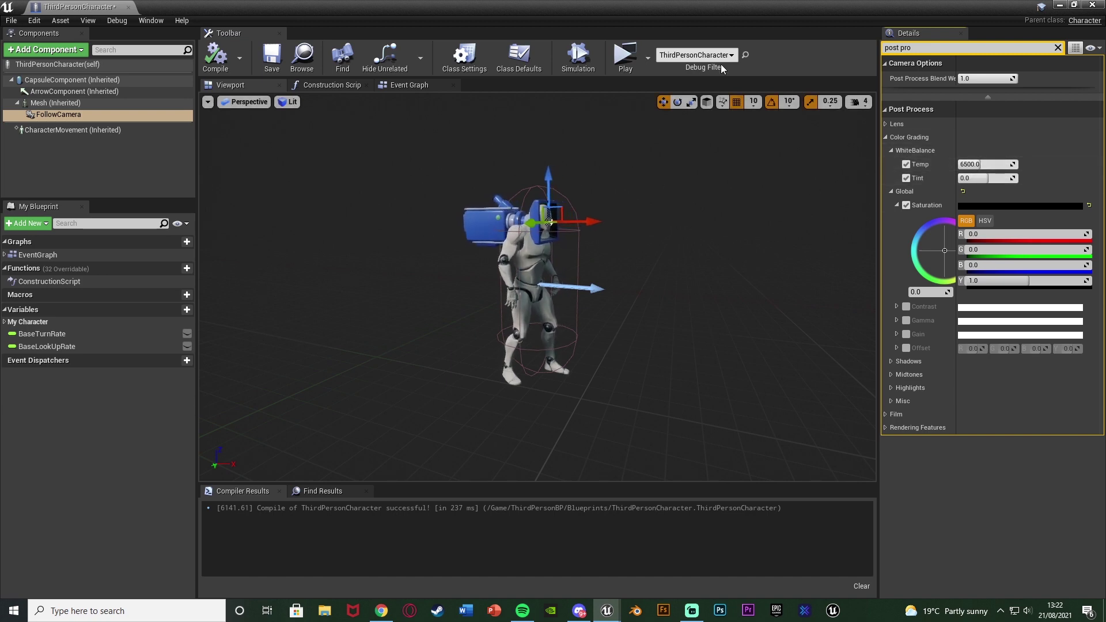
{"action": "left_click", "coordinate": [625, 60]}
{"action": "key", "text": "Escape"}
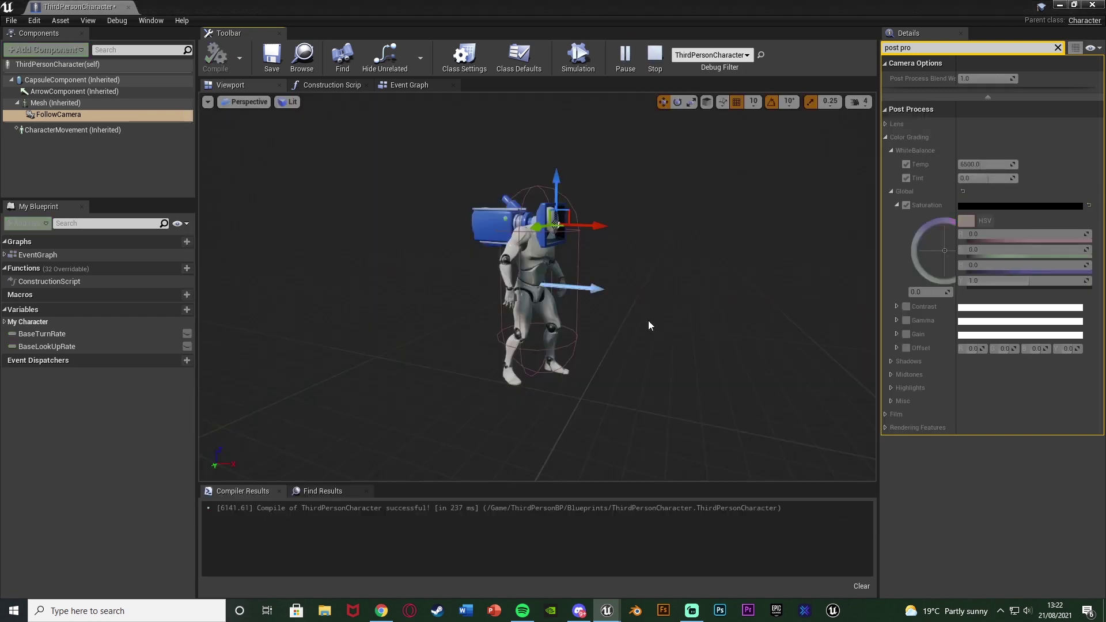
Step: Arrange the blueprint editor as a smaller window over the level and select the character in the level to view its camera preview
{"action": "left_click_drag", "start_coordinate": [39, 118], "coordinate": [212, 45]}
{"action": "left_click_drag", "start_coordinate": [370, 106], "coordinate": [635, 105]}
{"action": "left_click_drag", "start_coordinate": [537, 49], "coordinate": [445, 42]}
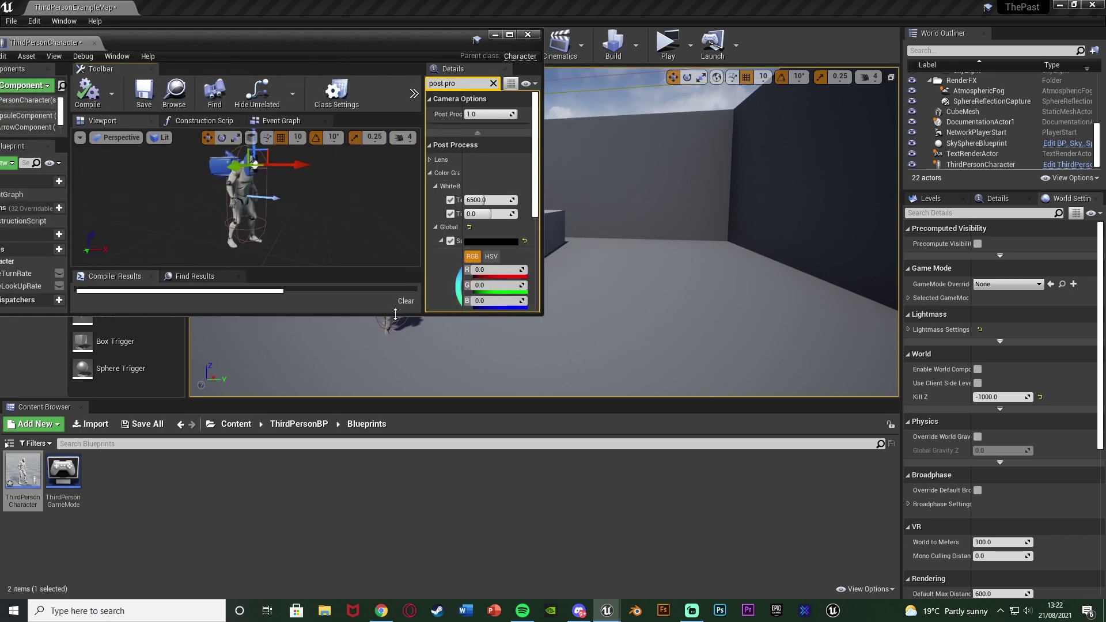
{"action": "mouse_move", "coordinate": [403, 316]}
{"action": "left_mouse_down"}
{"action": "mouse_move", "coordinate": [392, 474]}
{"action": "mouse_move", "coordinate": [391, 323]}
{"action": "left_mouse_up"}
{"action": "right_click_drag", "start_coordinate": [586, 261], "coordinate": [507, 261]}
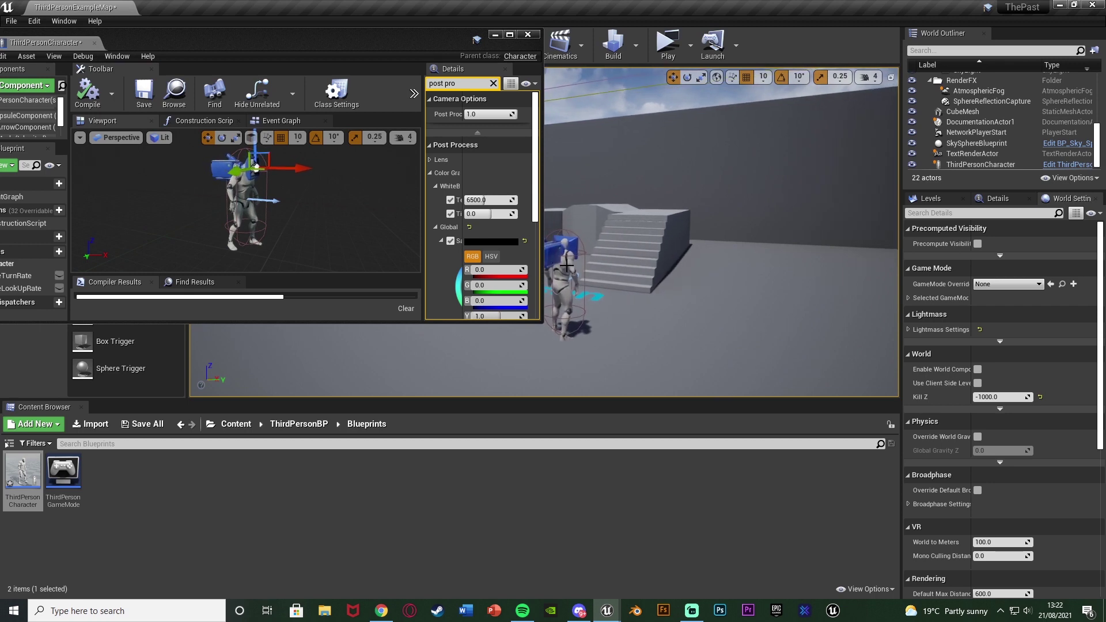
{"action": "left_click", "coordinate": [570, 266]}
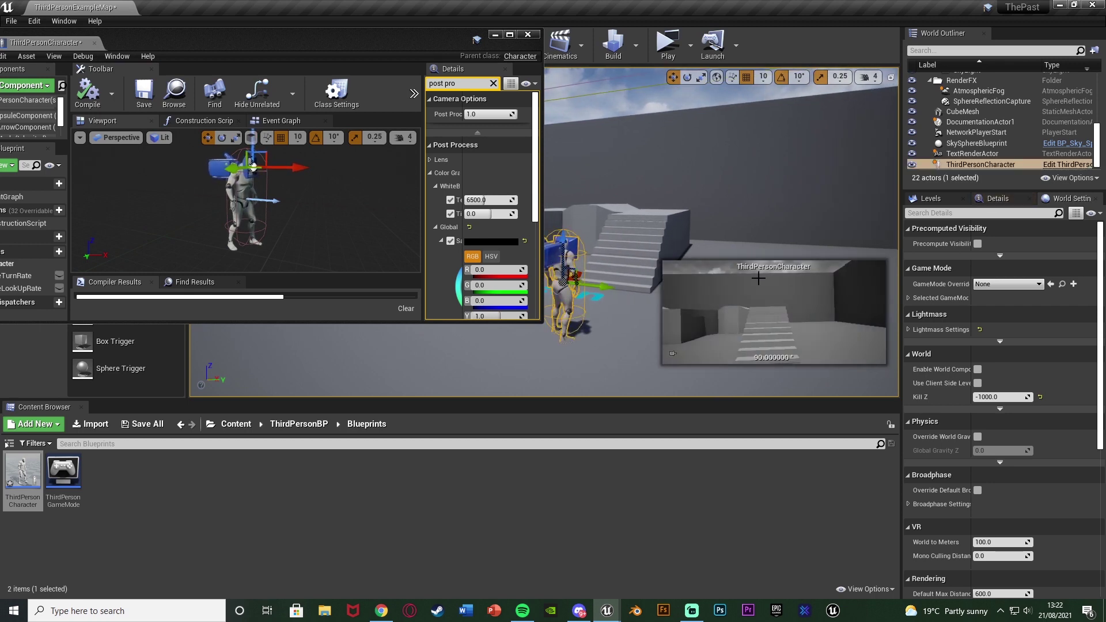
{"action": "left_click_drag", "start_coordinate": [416, 36], "coordinate": [441, 35]}
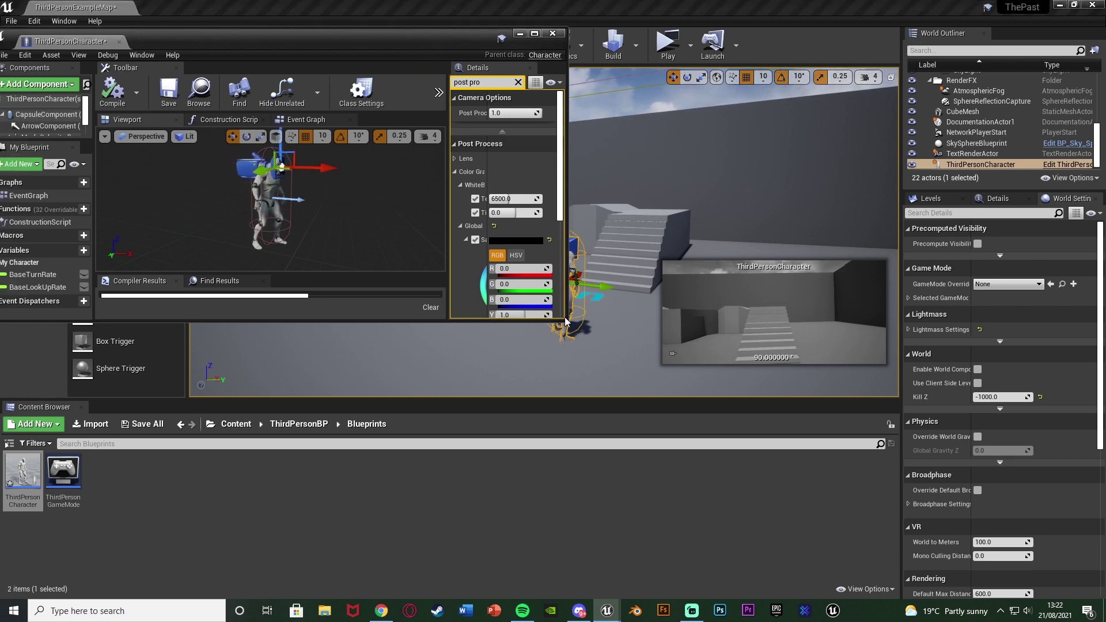
{"action": "left_click_drag", "start_coordinate": [565, 325], "coordinate": [638, 430]}
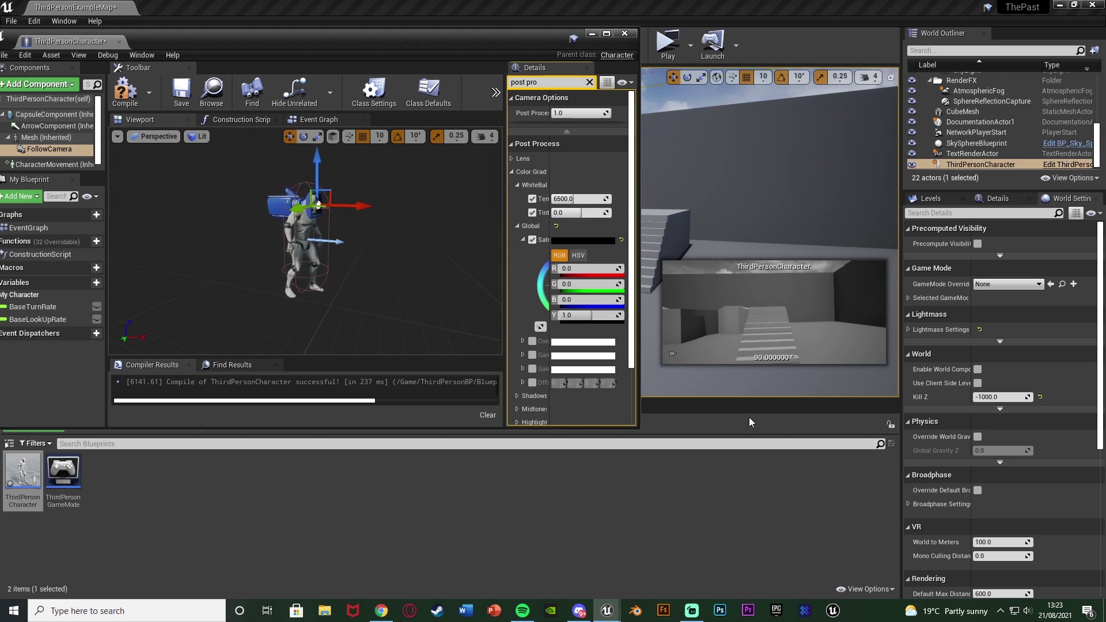
Step: Maximize the blueprint editor and set the camera's overall global Saturation to 0.1
{"action": "double_click", "coordinate": [538, 37]}
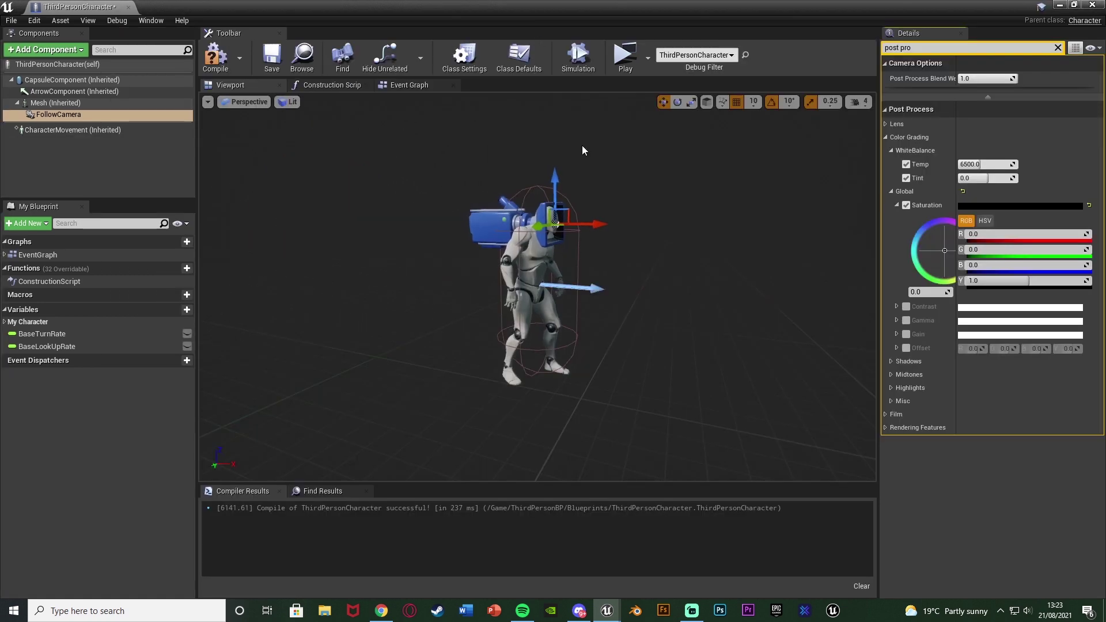
{"action": "left_click", "coordinate": [931, 291]}
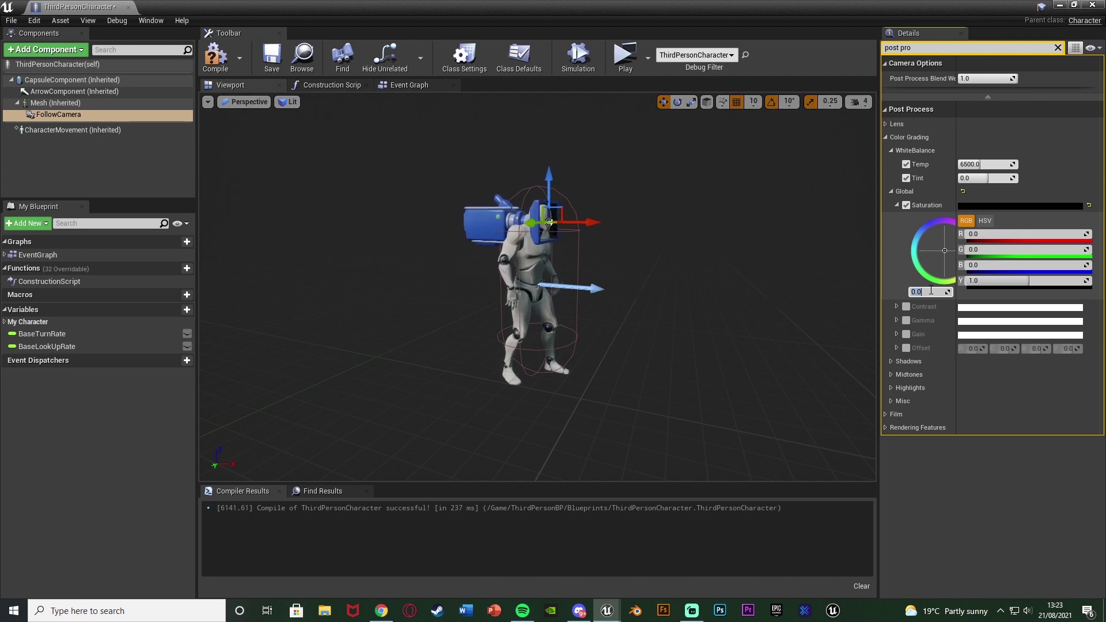
{"action": "type", "text": ".1"}
{"action": "key", "text": "Return"}
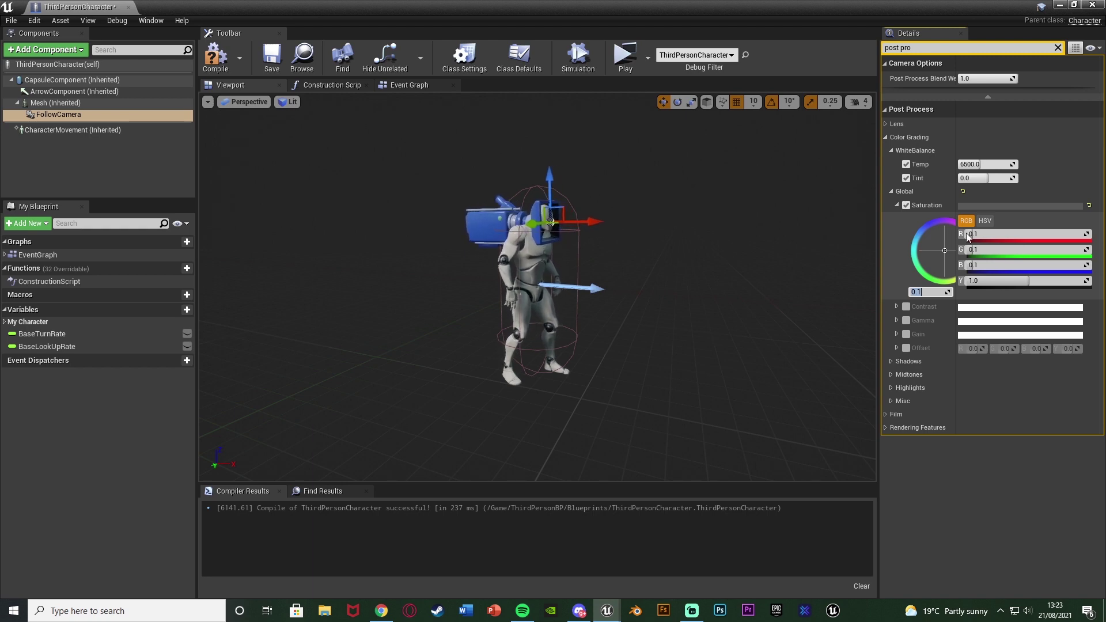
Step: Shrink the blueprint editor over the level and set WhiteBalance Temp to about 13714 and Tint to about 0.38 against the camera preview
{"action": "double_click", "coordinate": [698, 8]}
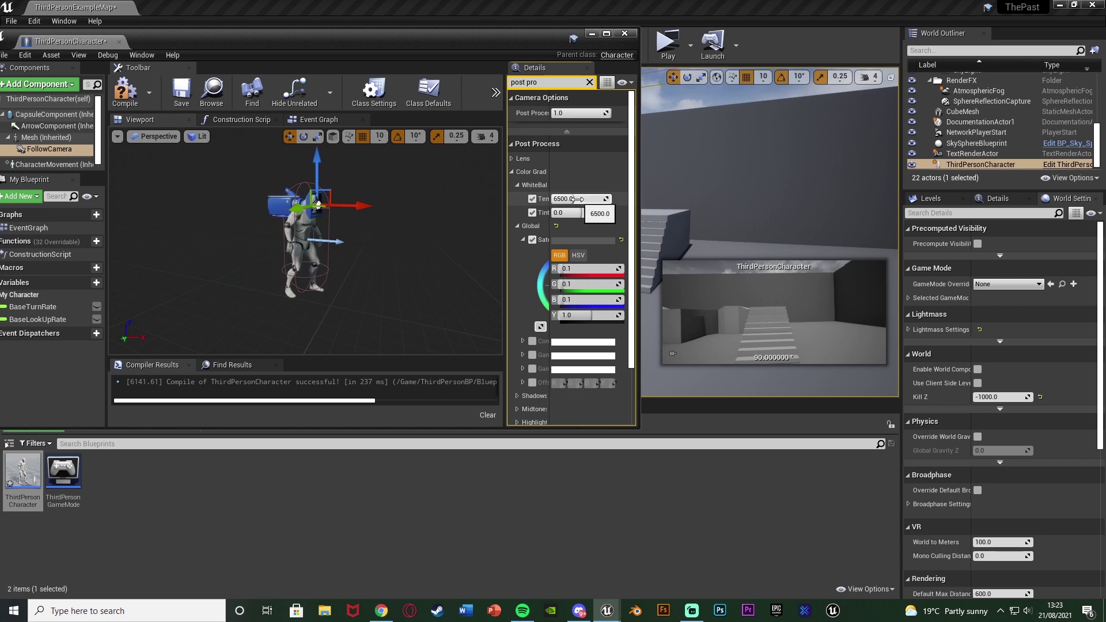
{"action": "left_click_drag", "start_coordinate": [578, 199], "coordinate": [606, 213]}
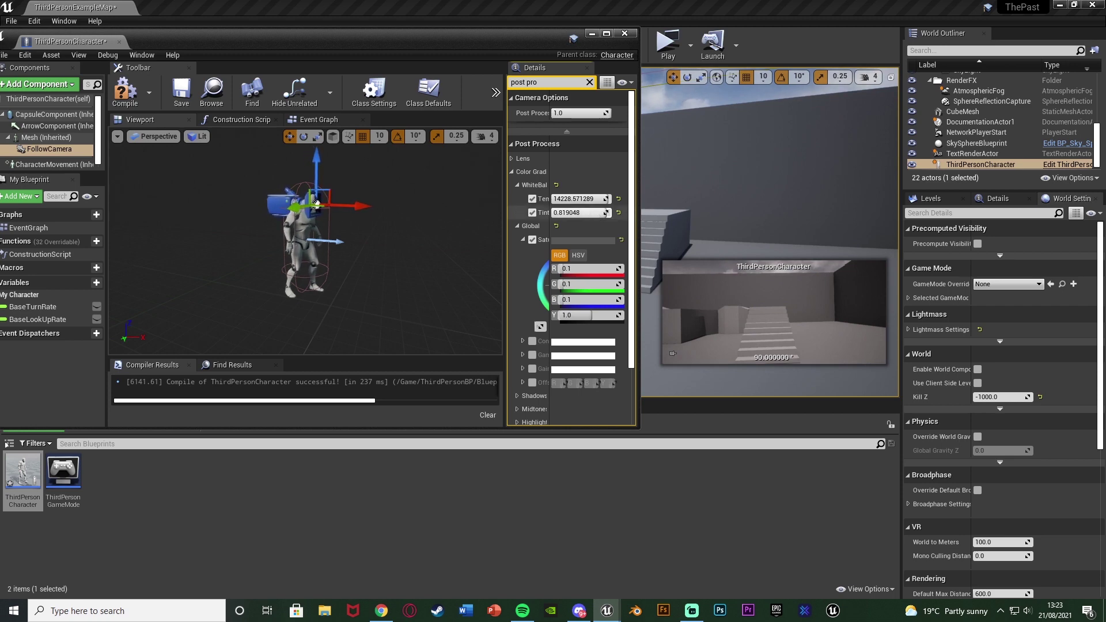
{"action": "mouse_move", "coordinate": [606, 213]}
{"action": "left_mouse_down"}
{"action": "mouse_move", "coordinate": [596, 213]}
{"action": "mouse_move", "coordinate": [602, 199]}
{"action": "mouse_move", "coordinate": [588, 213]}
{"action": "left_mouse_up"}
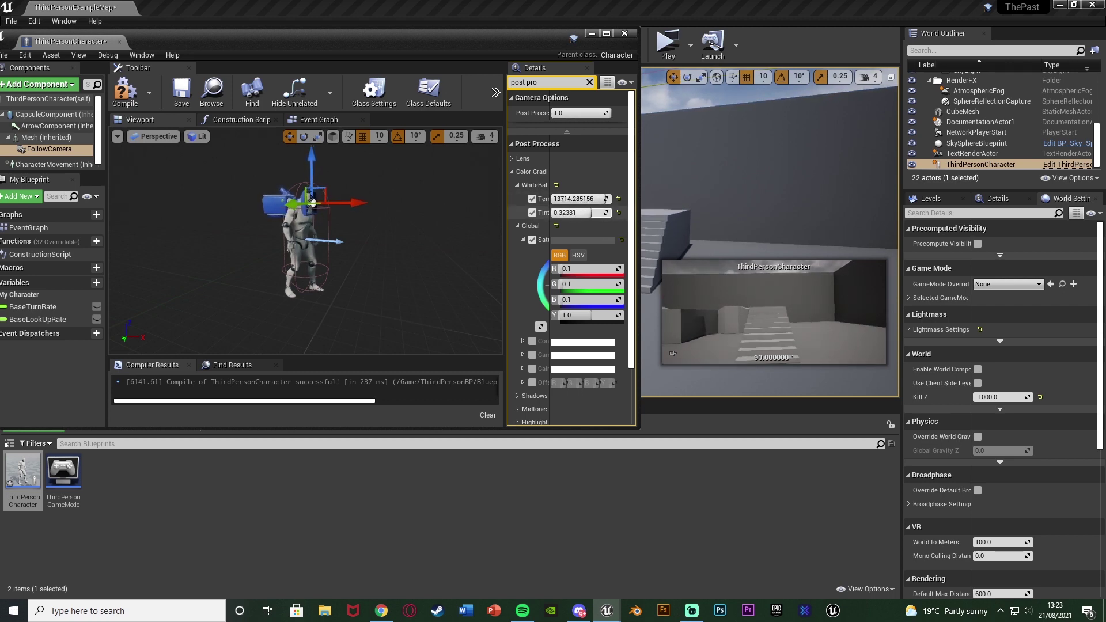
Step: Play the level and walk up the stairs to check the white-balanced, desaturated view, and stop the game
{"action": "left_click", "coordinate": [668, 41]}
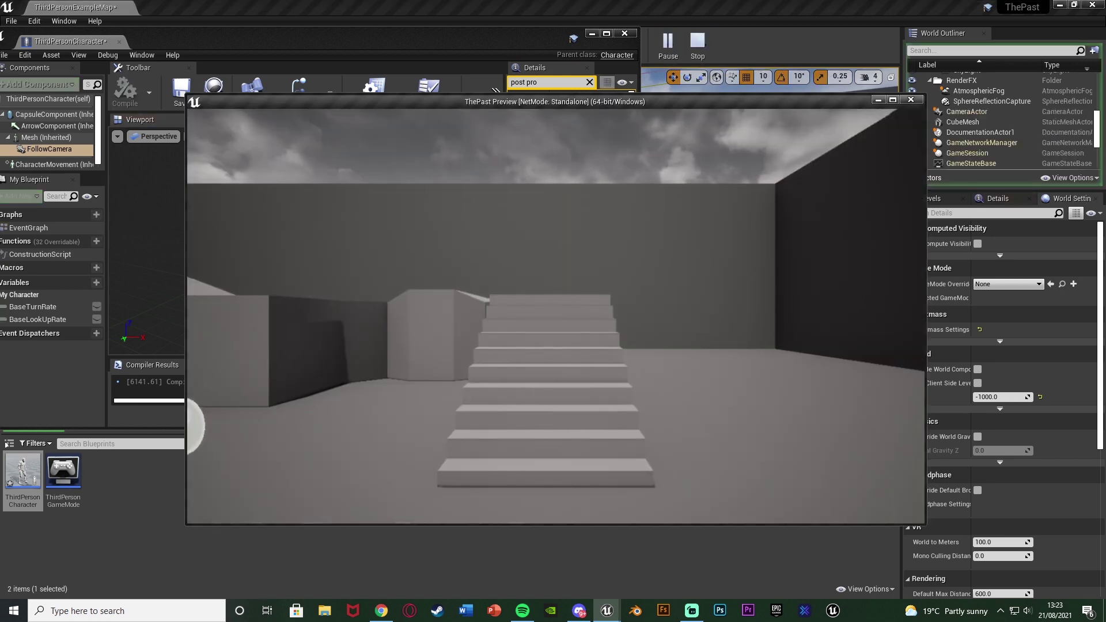
{"action": "key", "text": "w"}
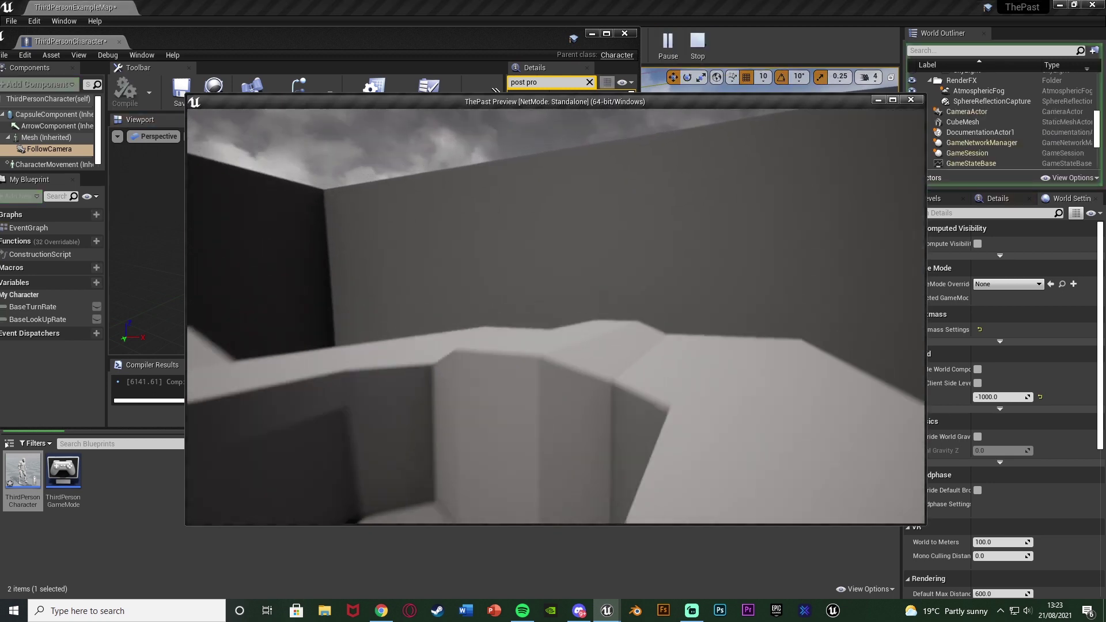
{"action": "key", "text": "w"}
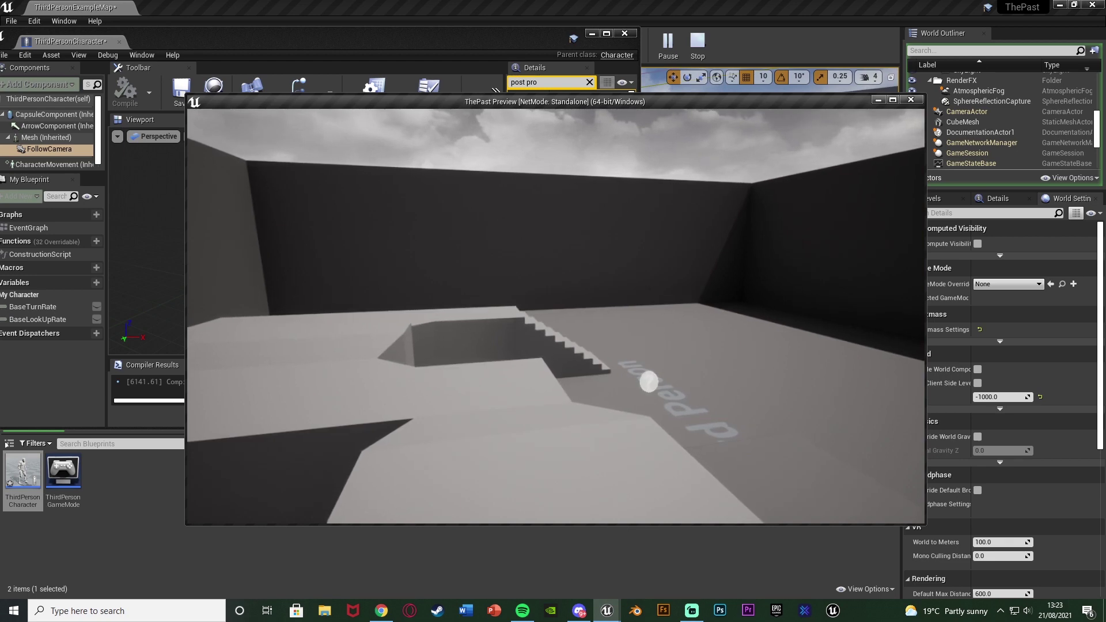
{"action": "key", "text": "w"}
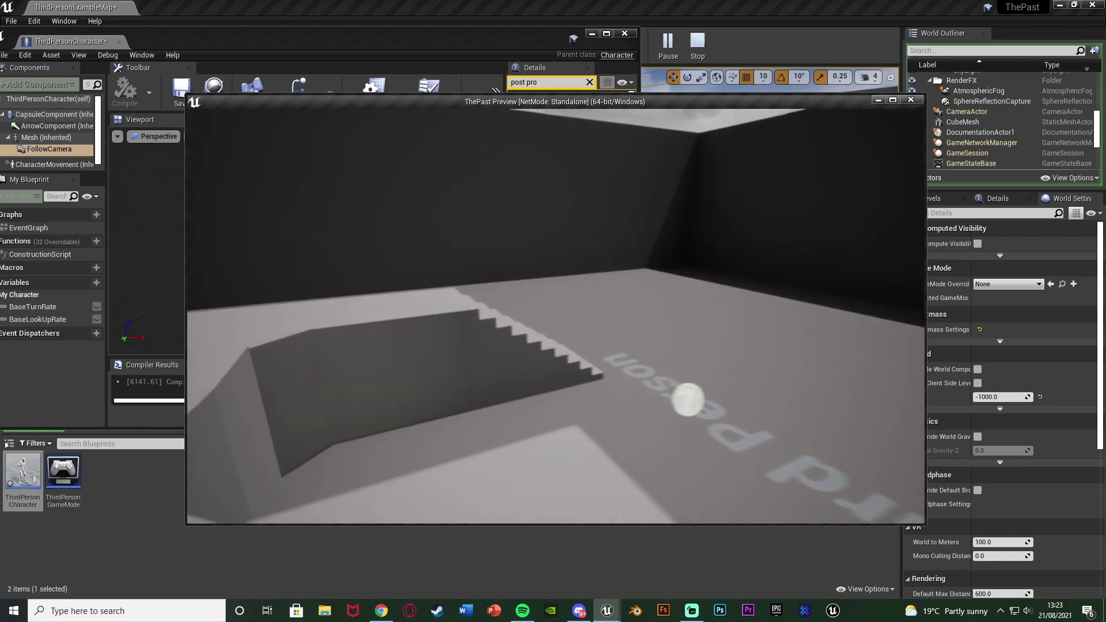
{"action": "key", "text": "Escape"}
Step: Maximize the blueprint editor, look over the Shadows color grading settings, and set the camera's overall global Saturation to 0.5
{"action": "double_click", "coordinate": [514, 41]}
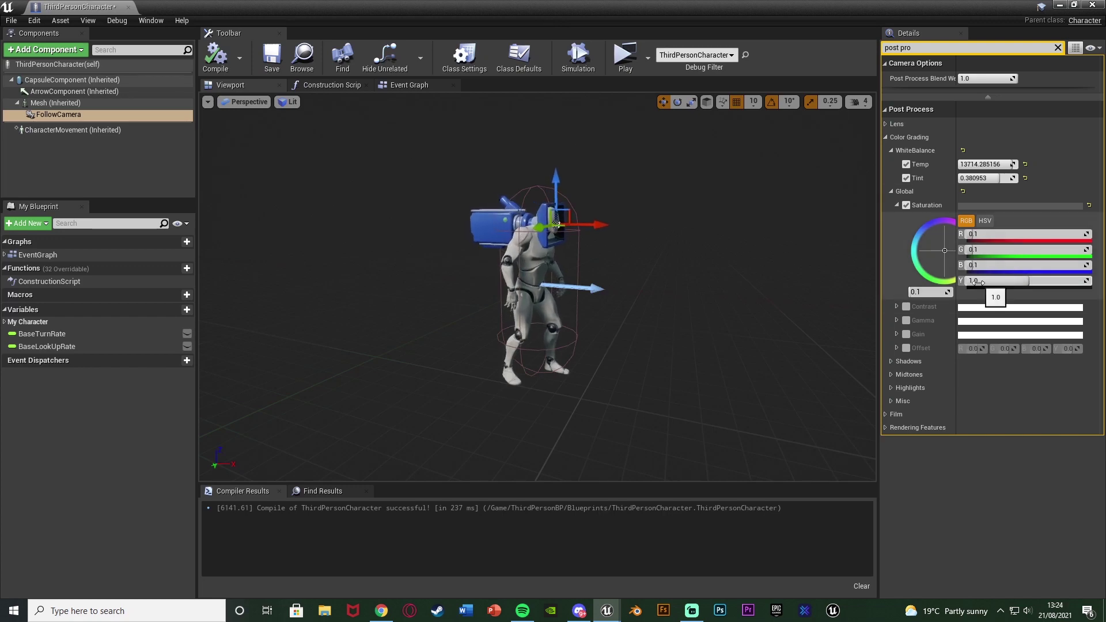
{"action": "left_click", "coordinate": [891, 191]}
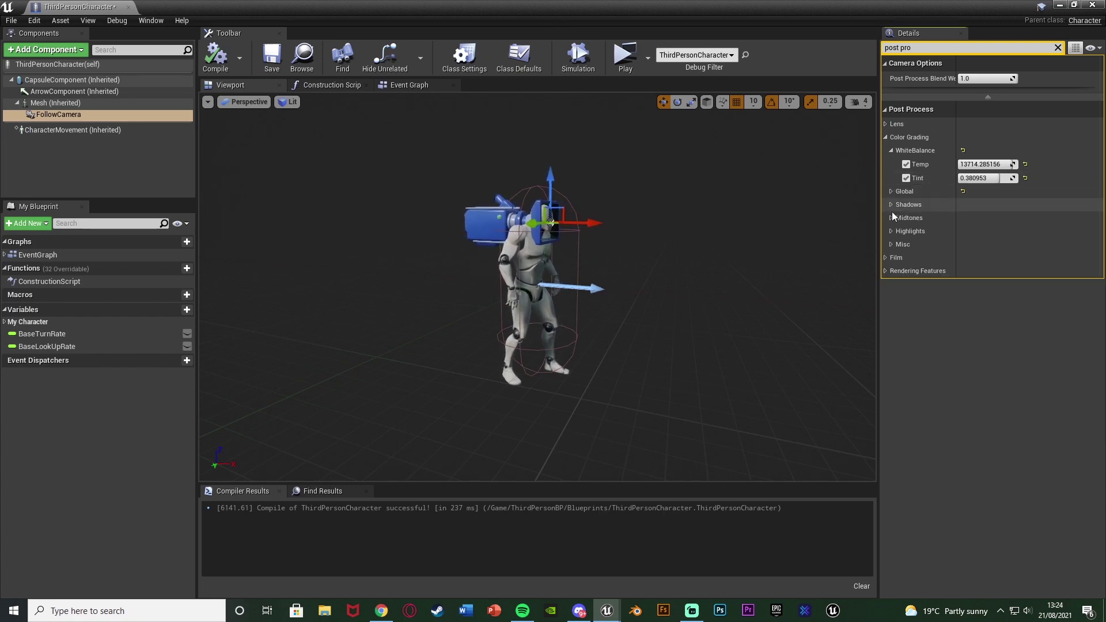
{"action": "left_click", "coordinate": [891, 204]}
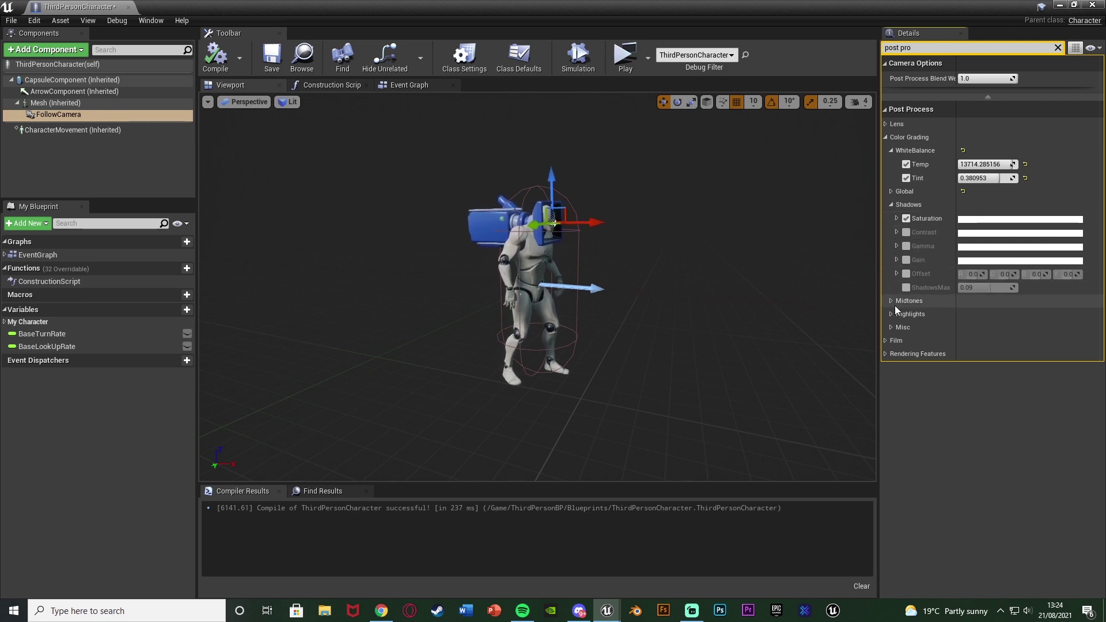
{"action": "left_click", "coordinate": [893, 205]}
{"action": "left_click", "coordinate": [892, 192]}
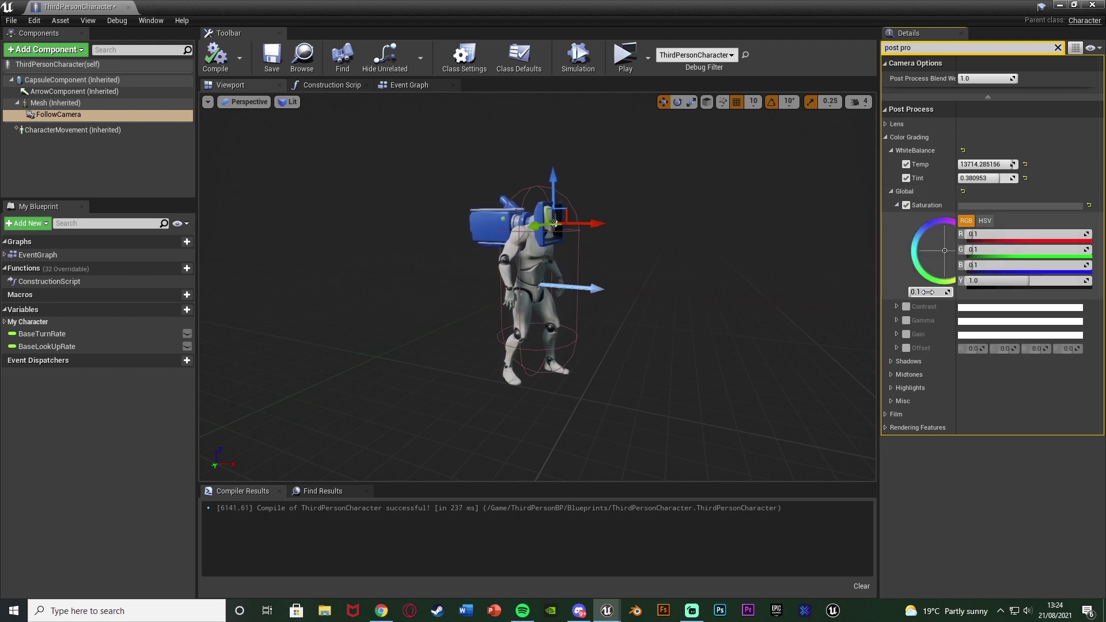
{"action": "left_click_drag", "start_coordinate": [913, 292], "coordinate": [920, 291]}
Step: Switch to the level editor and run the game briefly to check the new saturation
{"action": "key", "text": "alt+Tab"}
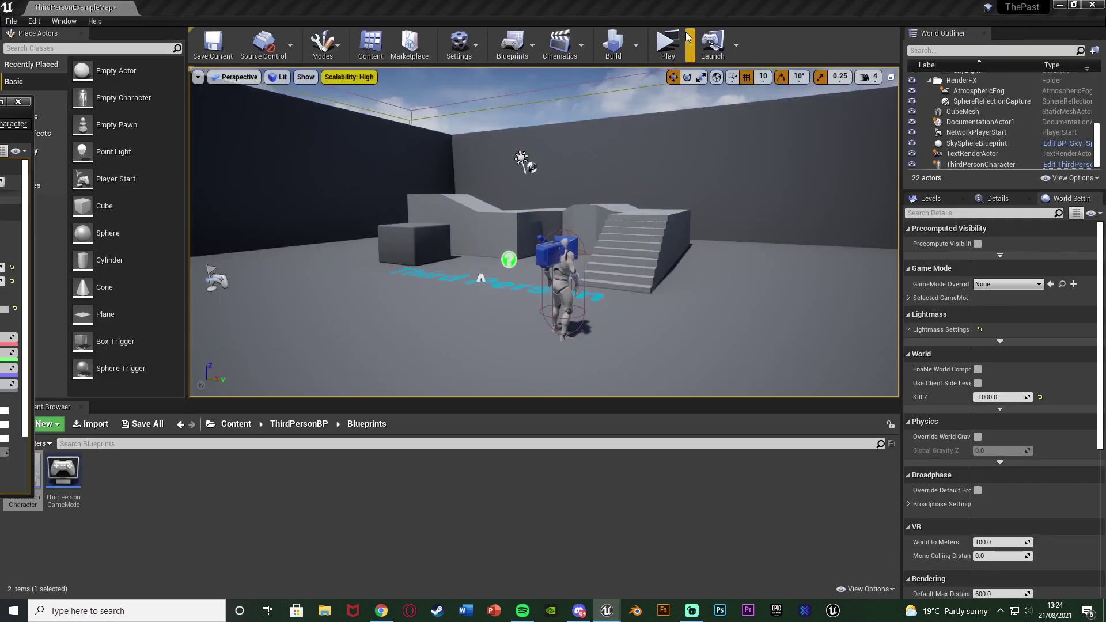
{"action": "left_click", "coordinate": [668, 43]}
{"action": "key", "text": "Escape"}
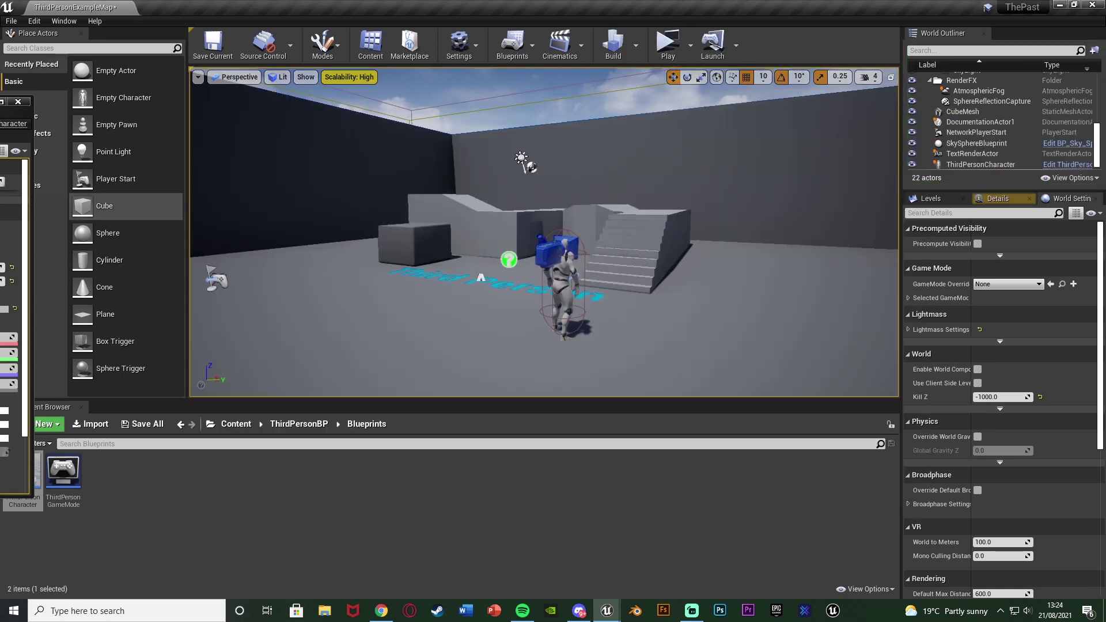
Step: With the blueprint window beside the selected level character's camera preview, set WhiteBalance Temp to about 12043 and Tint to about 0.13
{"action": "left_click_drag", "start_coordinate": [11, 112], "coordinate": [407, 79]}
{"action": "left_click", "coordinate": [558, 271]}
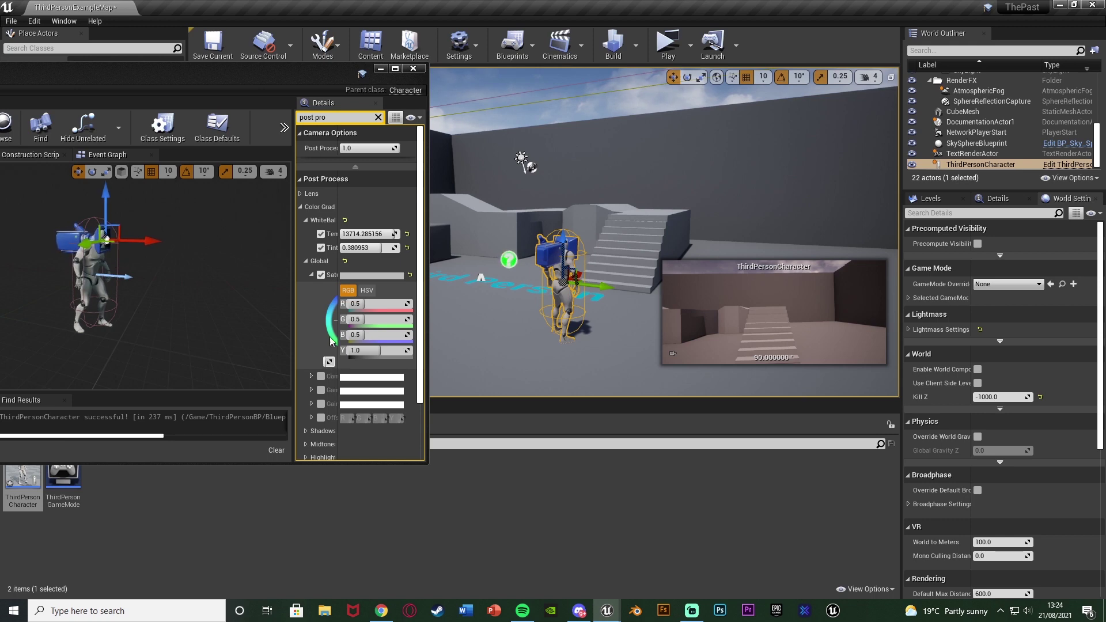
{"action": "left_click_drag", "start_coordinate": [393, 234], "coordinate": [388, 234]}
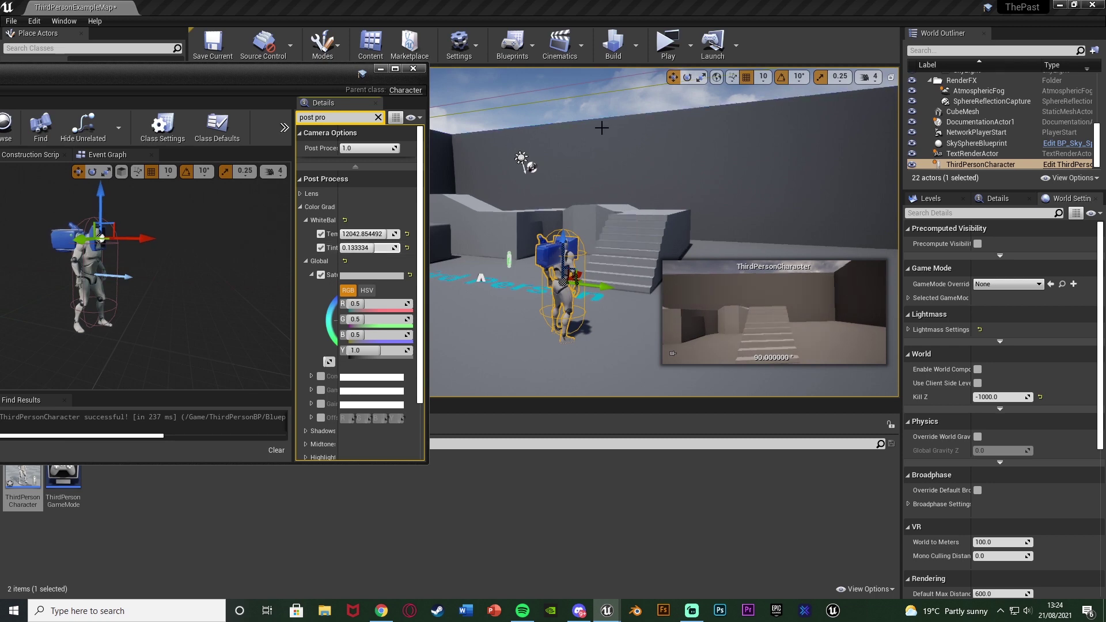
Step: Play the level and walk over the stairs, platforms and floor to examine the warm, partly desaturated look, and stop the game
{"action": "left_click", "coordinate": [667, 44]}
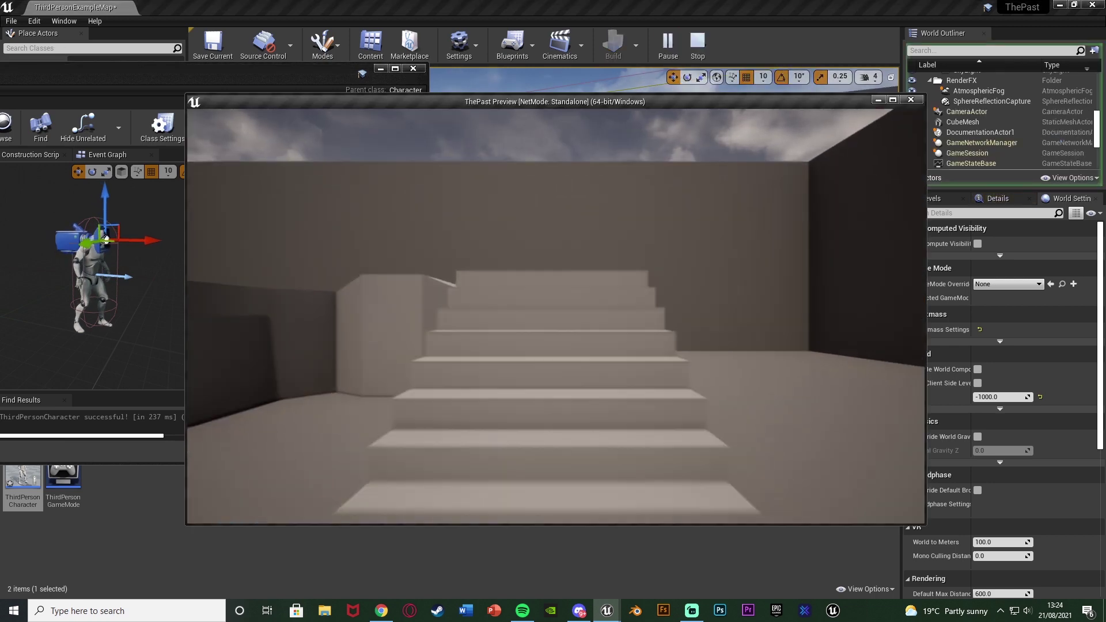
{"action": "key", "text": "w"}
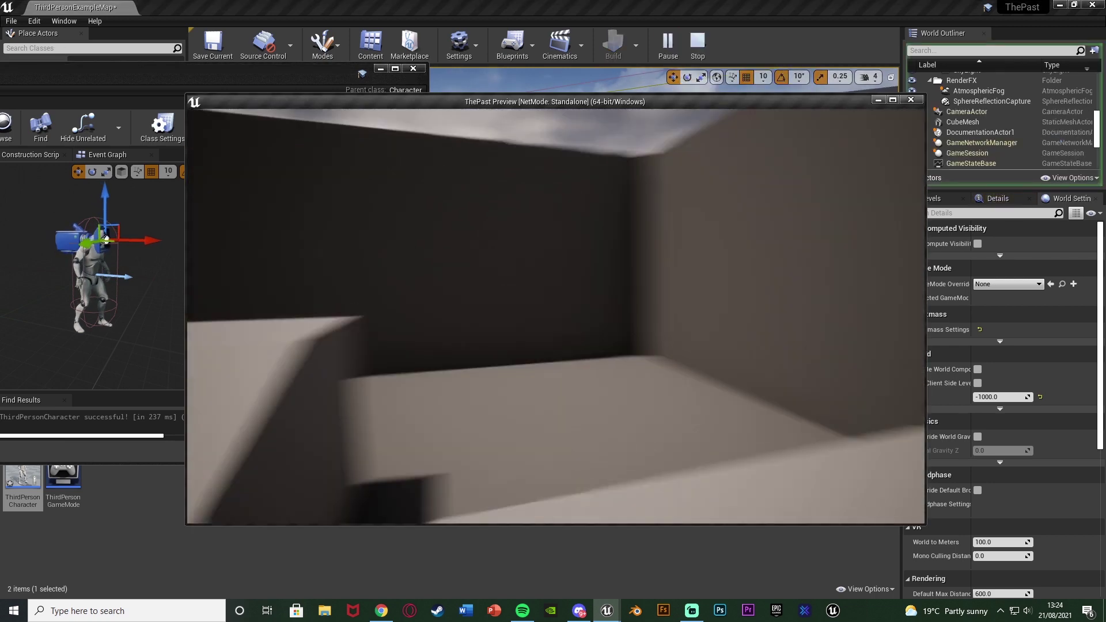
{"action": "key", "text": "w"}
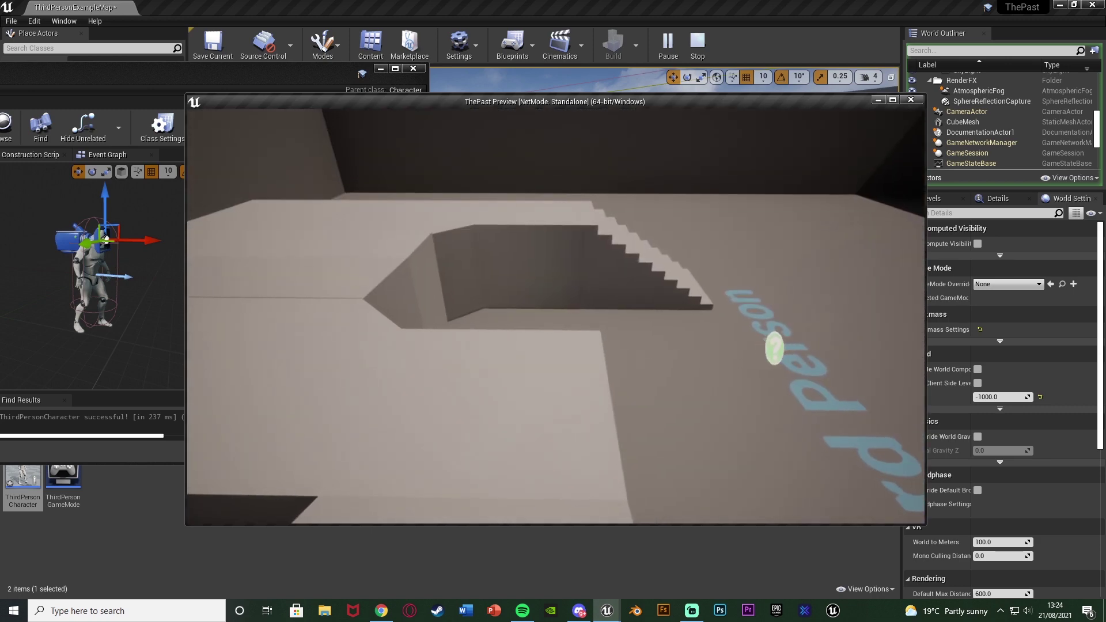
{"action": "key", "text": "w"}
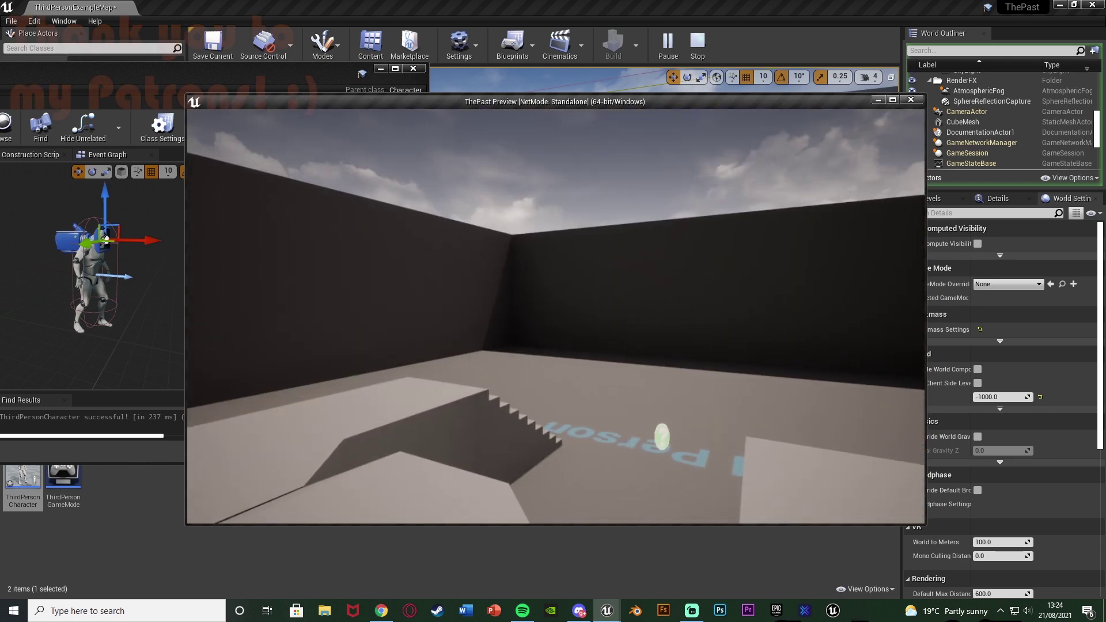
{"action": "key", "text": "w"}
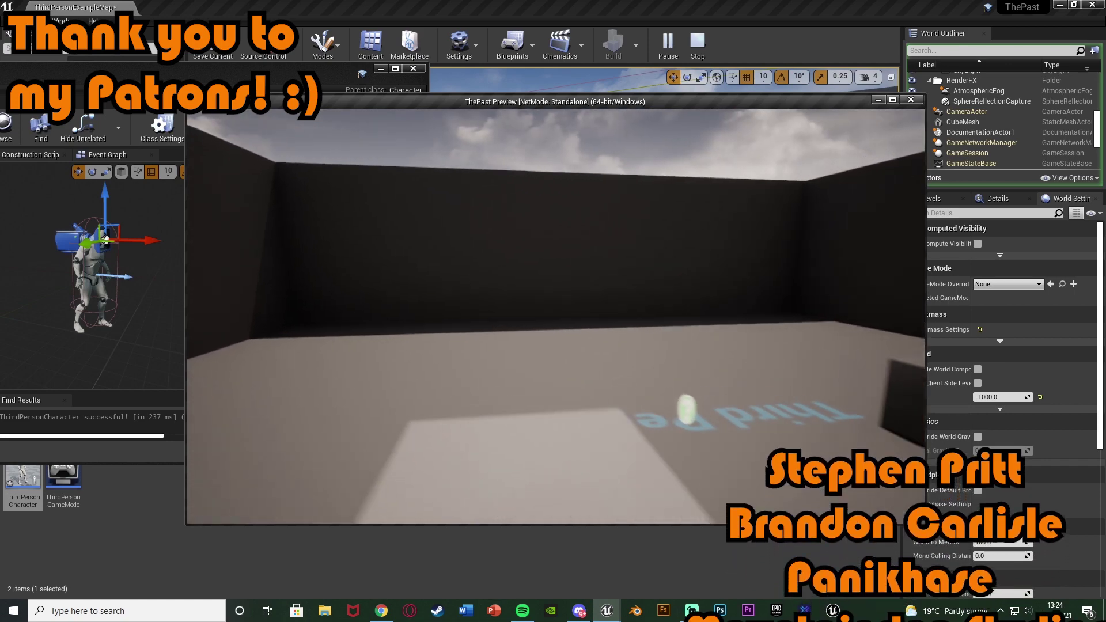
{"action": "key", "text": "w"}
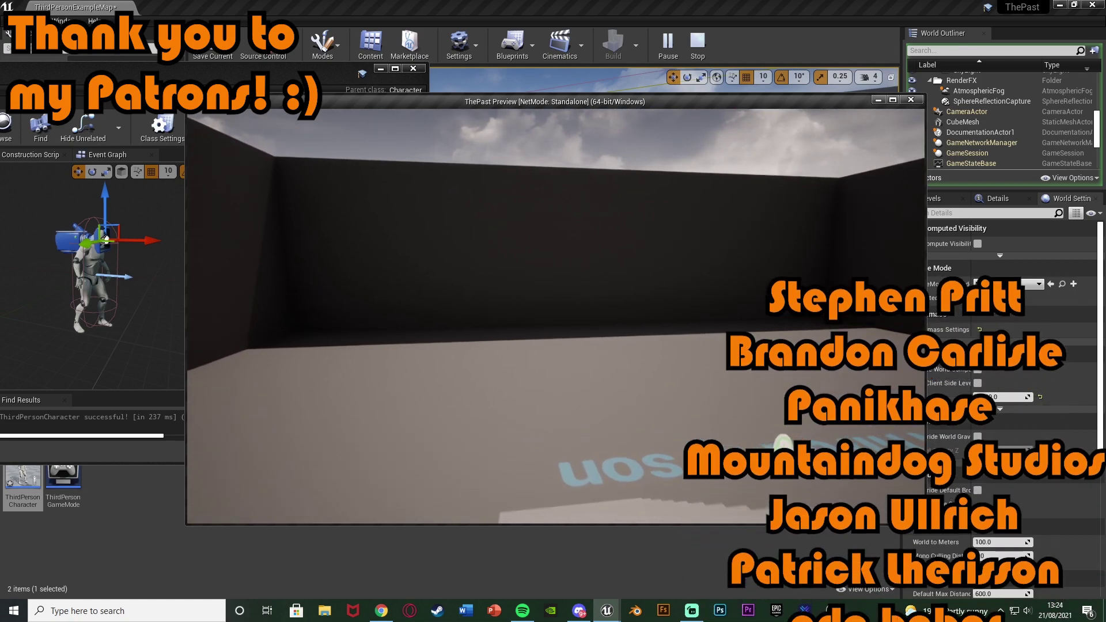
{"action": "key", "text": "w"}
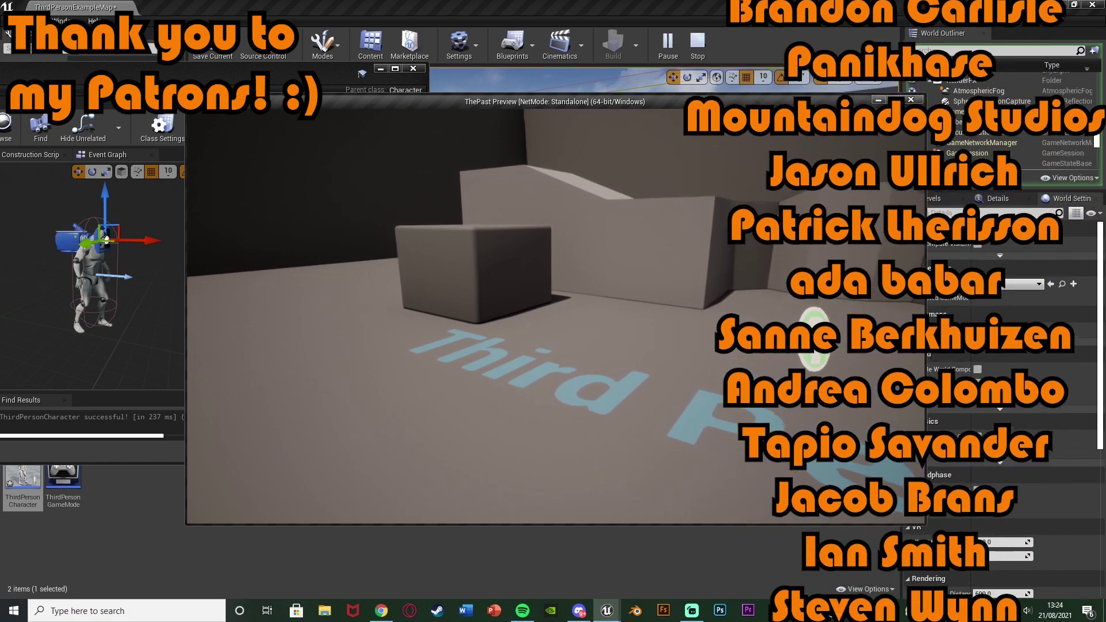
{"action": "key", "text": "w"}
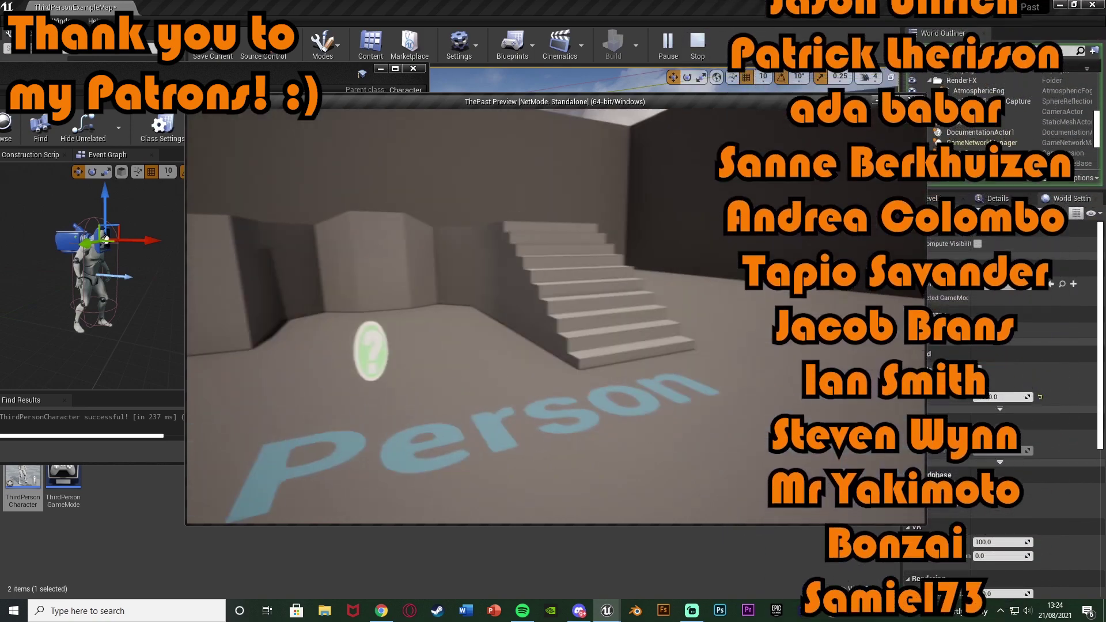
{"action": "key", "text": "Escape"}
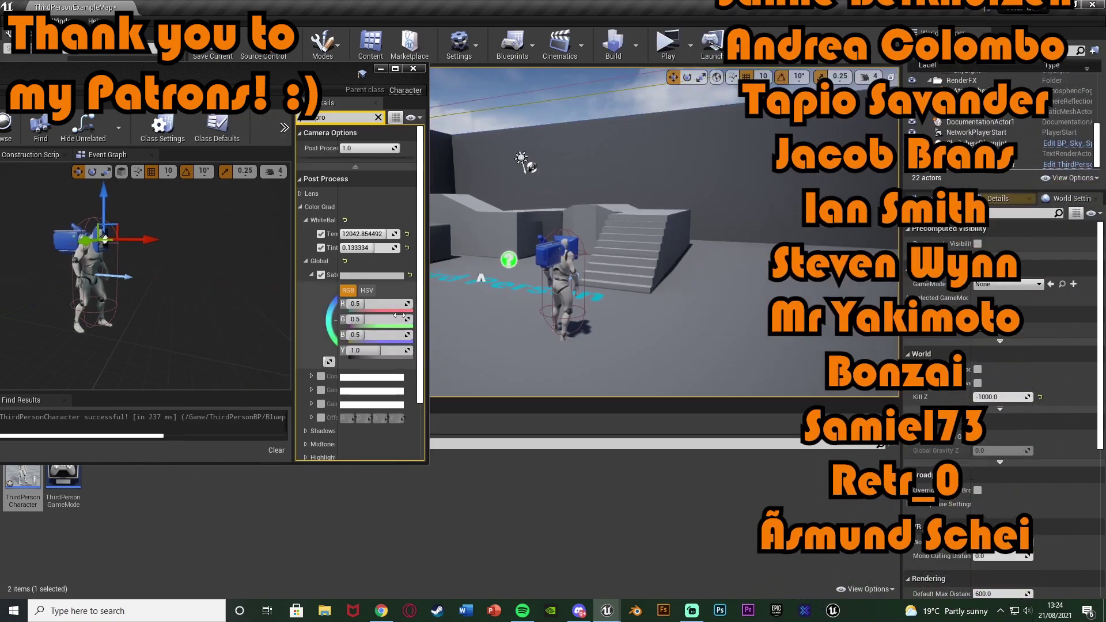
Step: Play the level again and walk up the stairs to check the black-and-white view
{"action": "key", "text": "alt+p"}
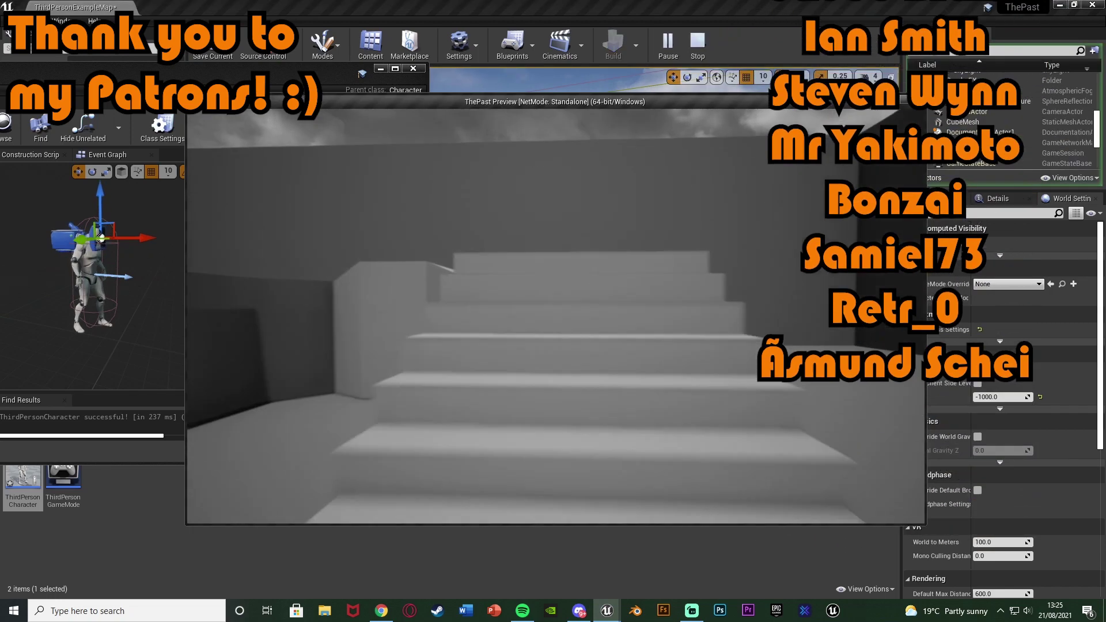
{"action": "key", "text": "w"}
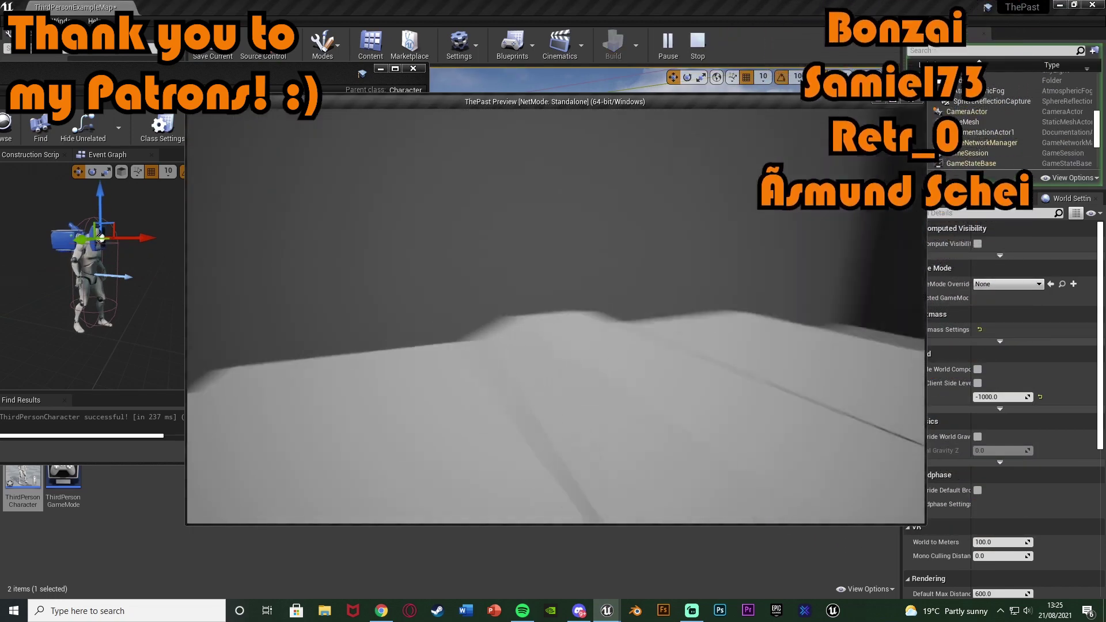
{"action": "key", "text": "w"}
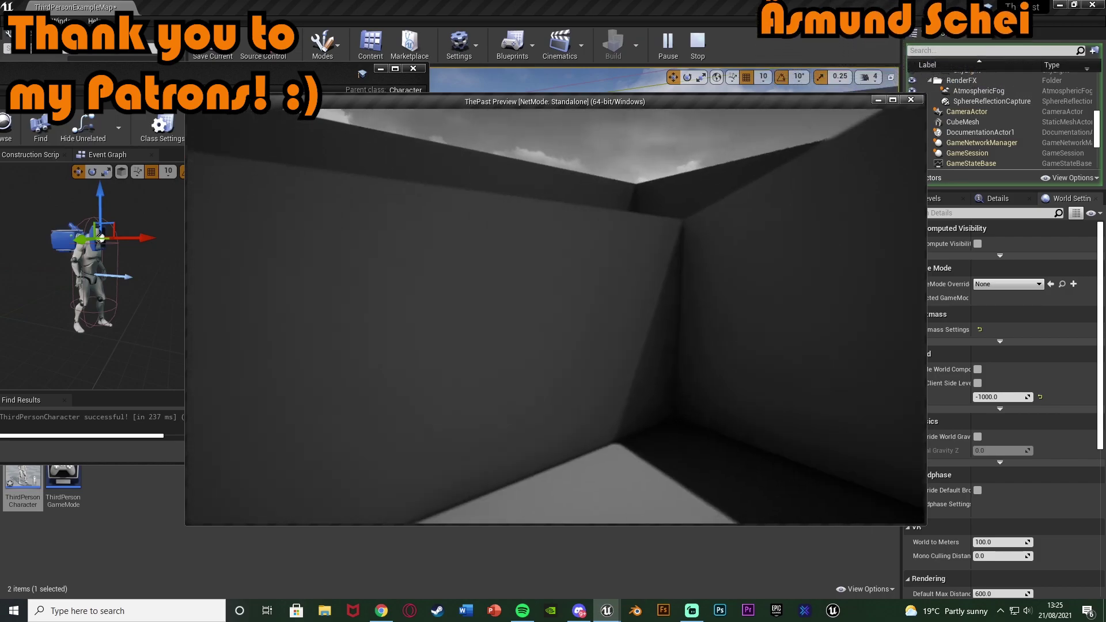